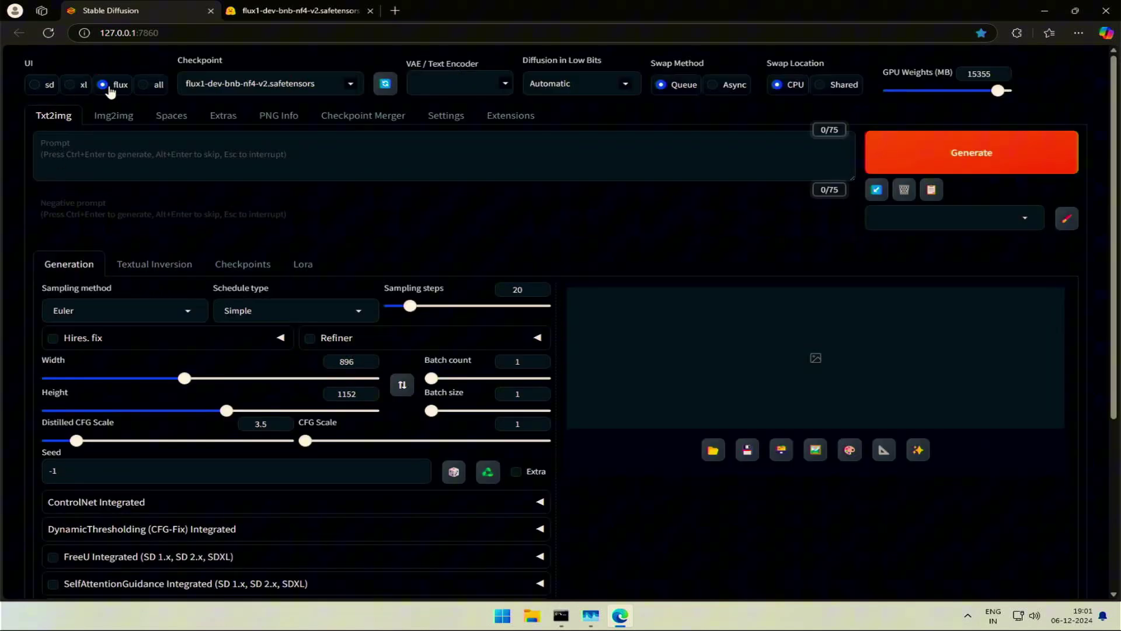
Step: Select the 'xl' UI preset in the row at the top of the Forge page
left_click(82, 87)
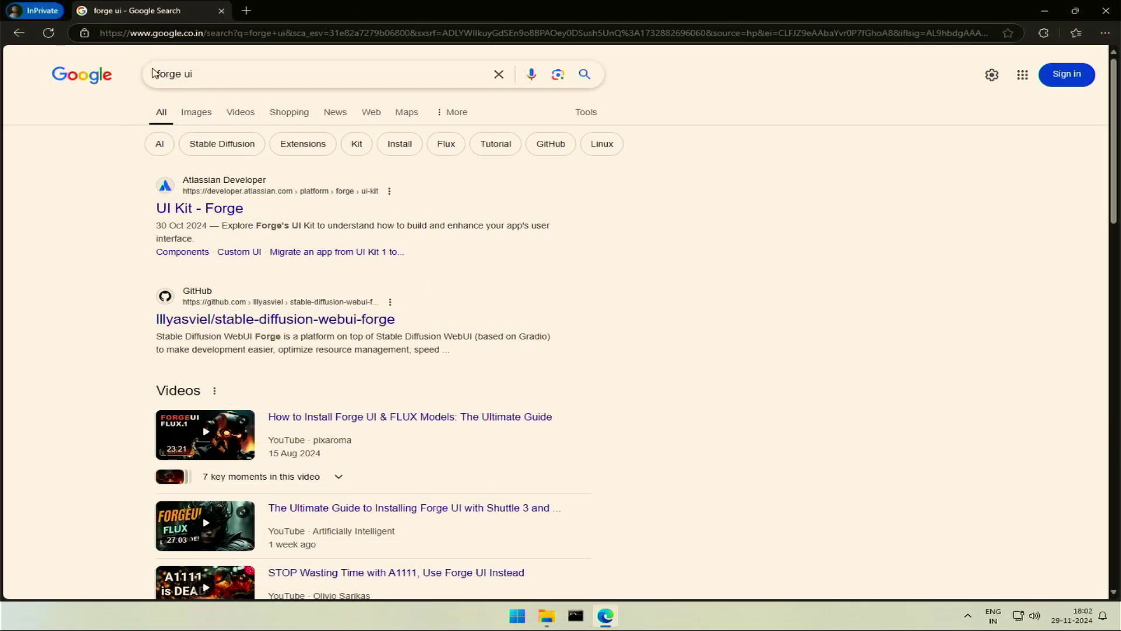
Step: Open the lllyasviel/stable-diffusion-webui-forge GitHub result and scroll its README to 'Installing Forge'
left_click(235, 325)
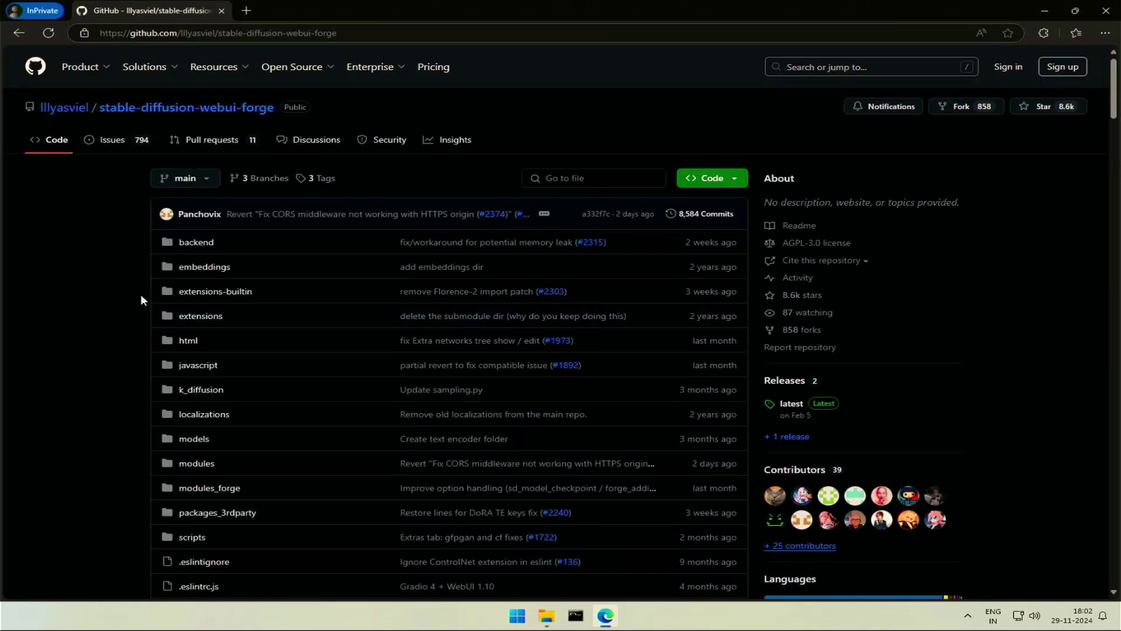
scroll(141, 300, "down", 12)
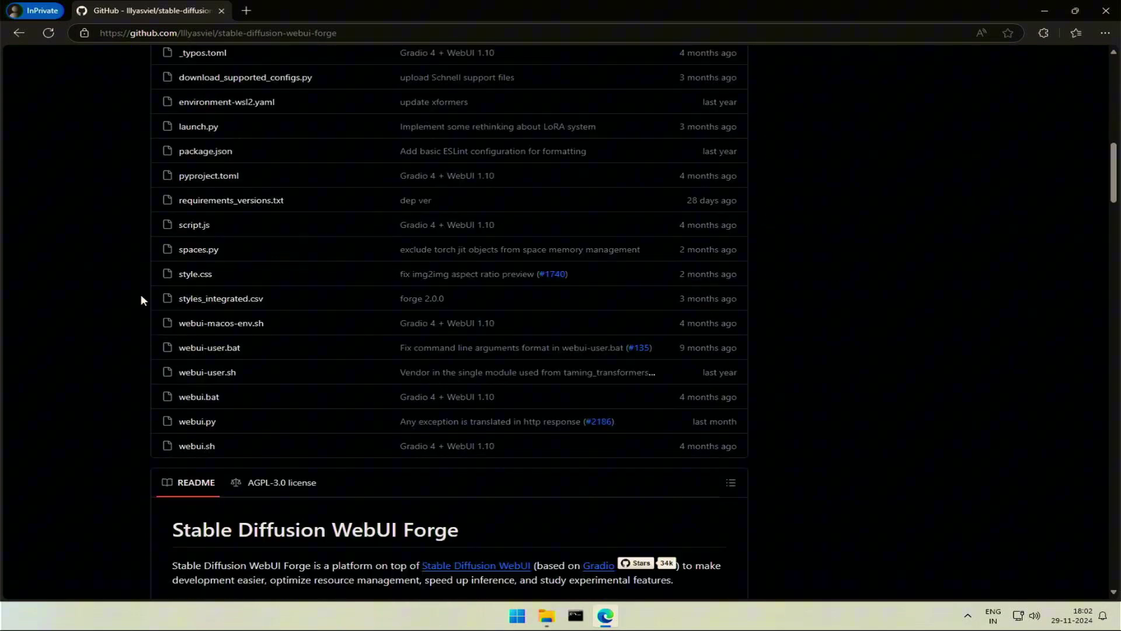
scroll(140, 300, "down", 12)
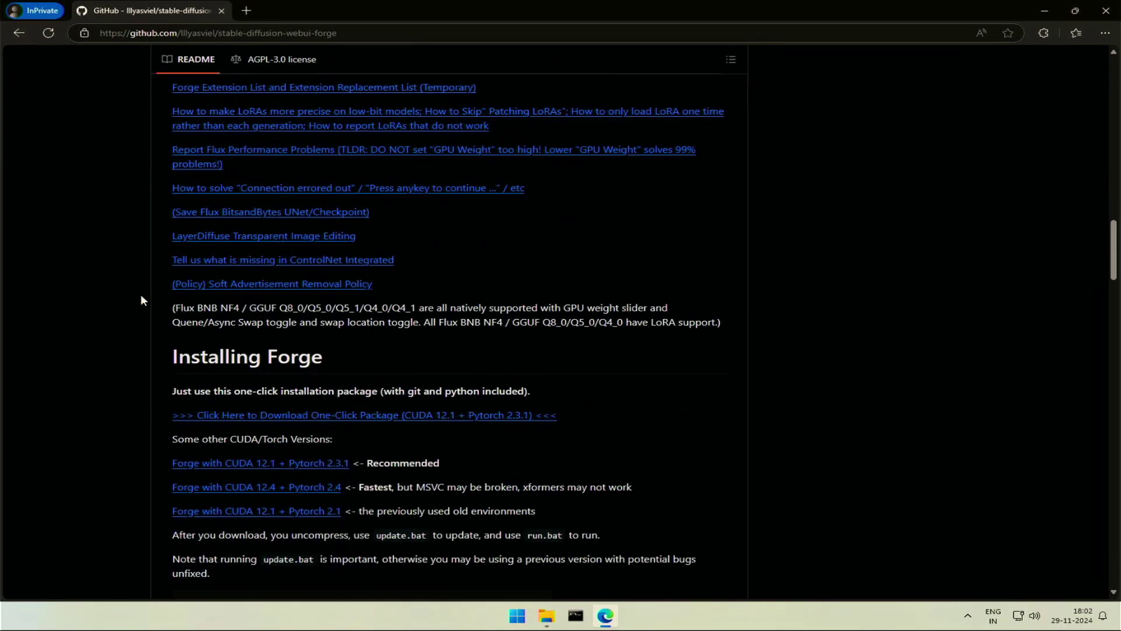
scroll(140, 300, "down", 1)
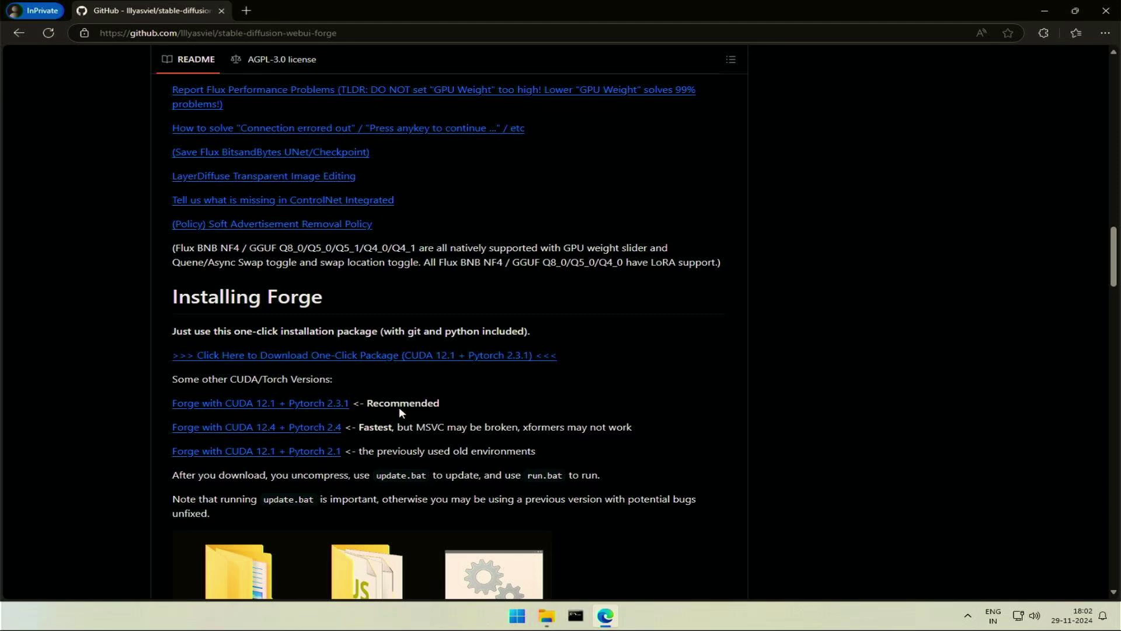
Step: Download webui_forge_cu121_torch231.7z and save it into D:\python-projects
left_click(405, 361)
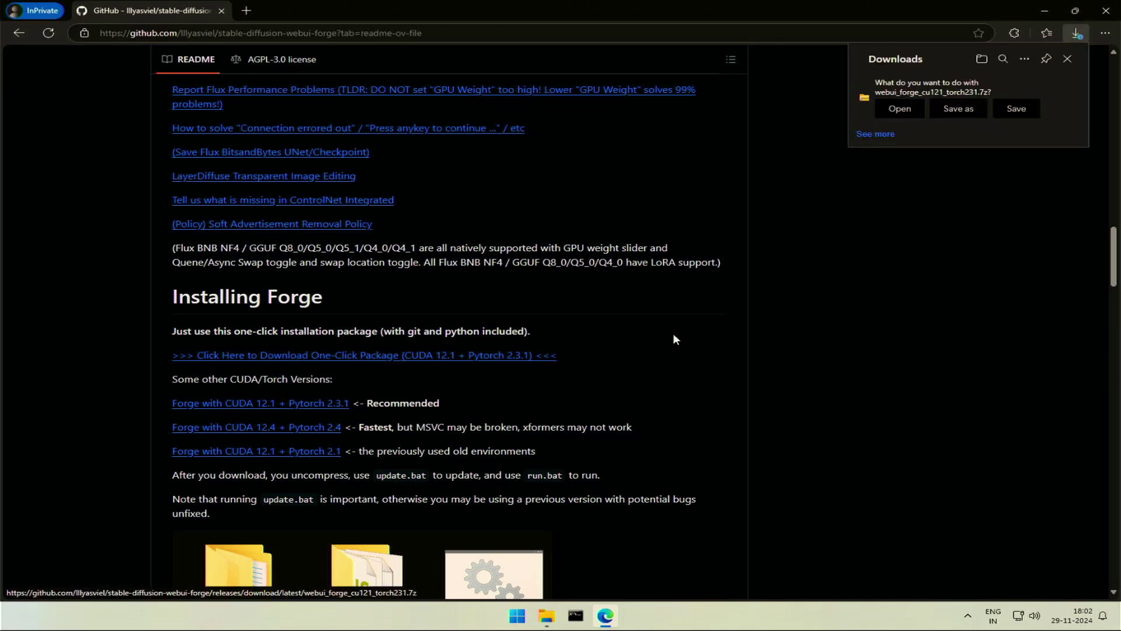
left_click(972, 115)
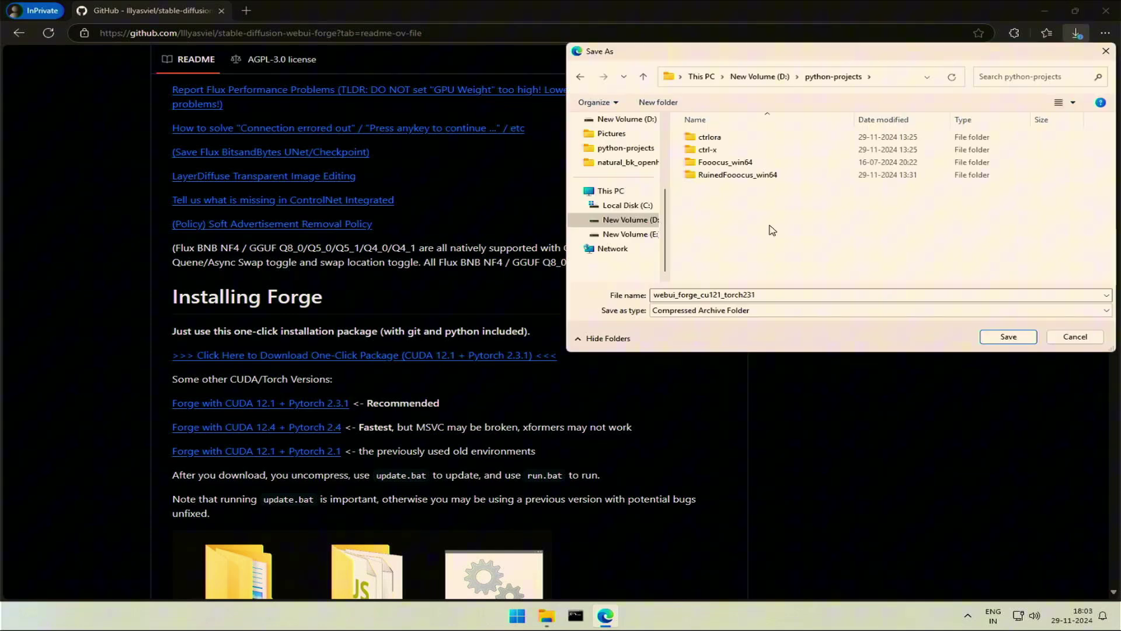
left_click(1005, 335)
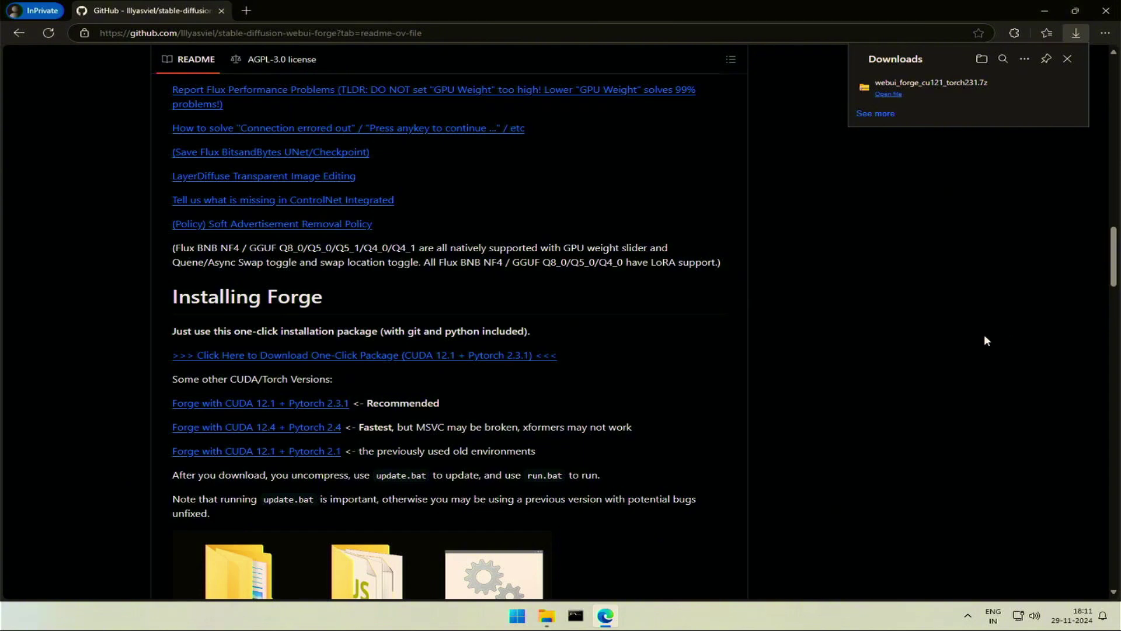
Step: Extract webui_forge_cu121_torch231.7z into a webui_forge_cu121_torch231 folder in python-projects
left_click(936, 100)
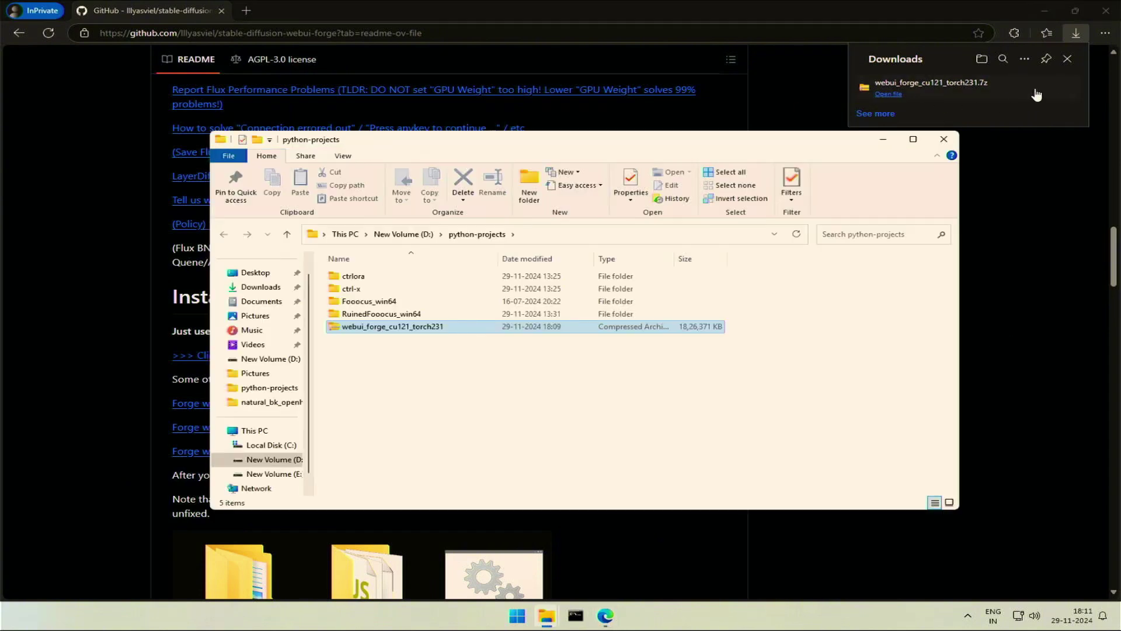
left_click(432, 377)
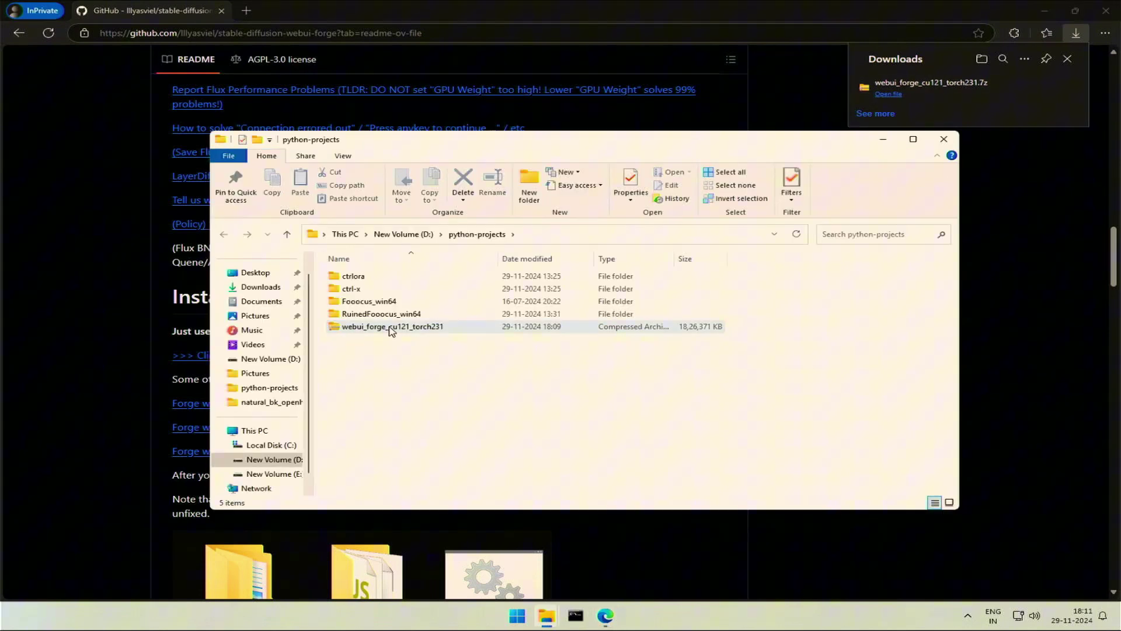
right_click(392, 329)
left_click(405, 380)
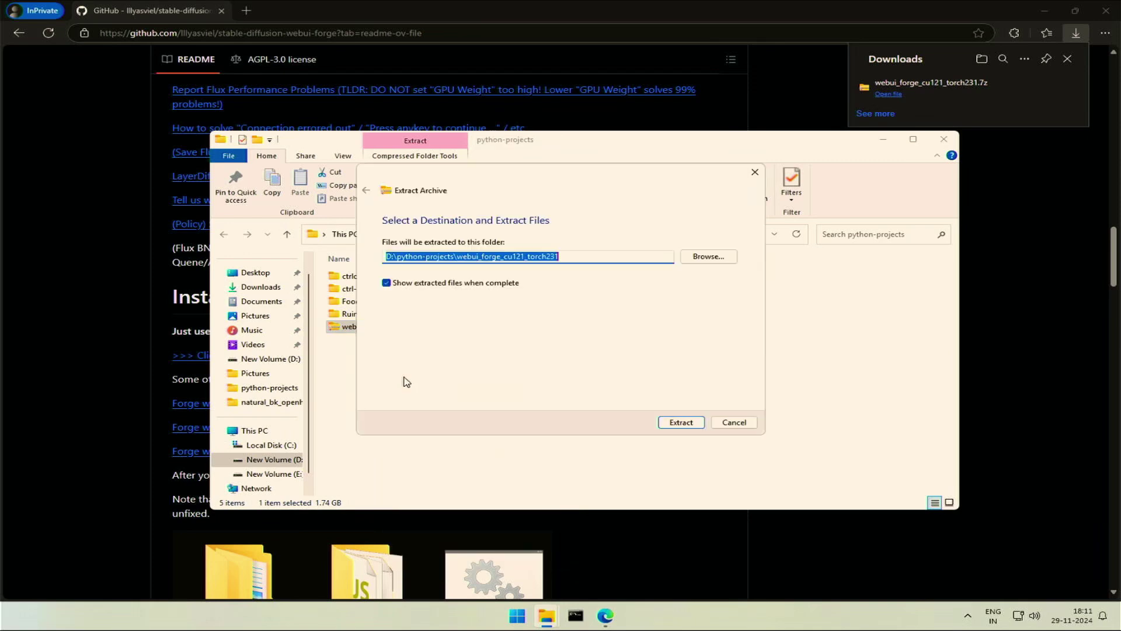
left_click(671, 422)
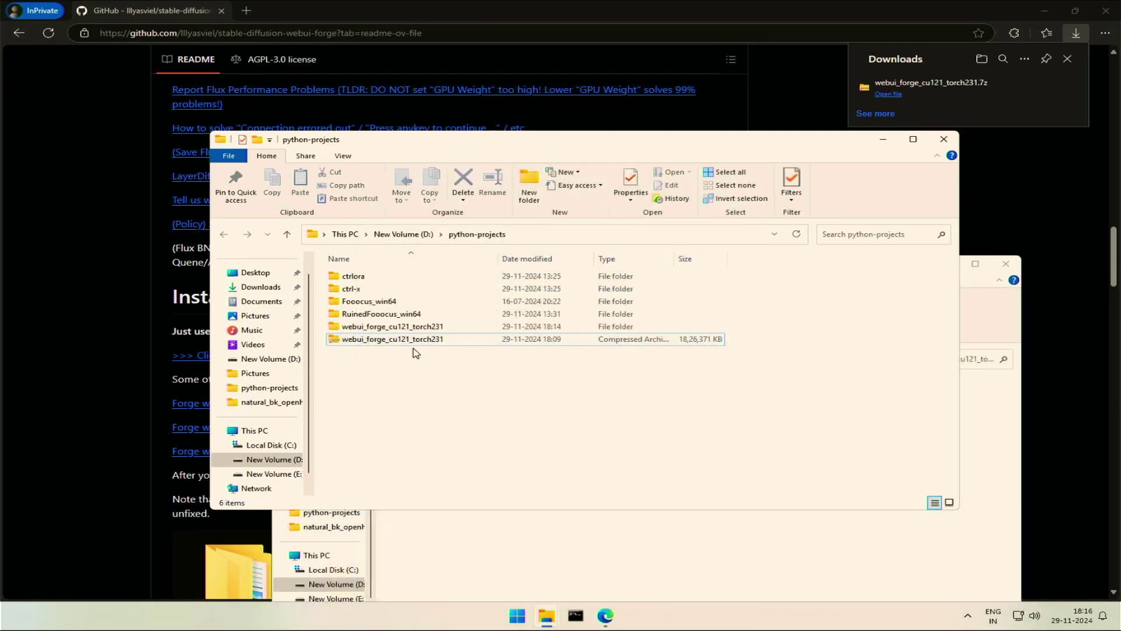
Step: Delete the webui_forge_cu121_torch231.7z archive
left_click(418, 343)
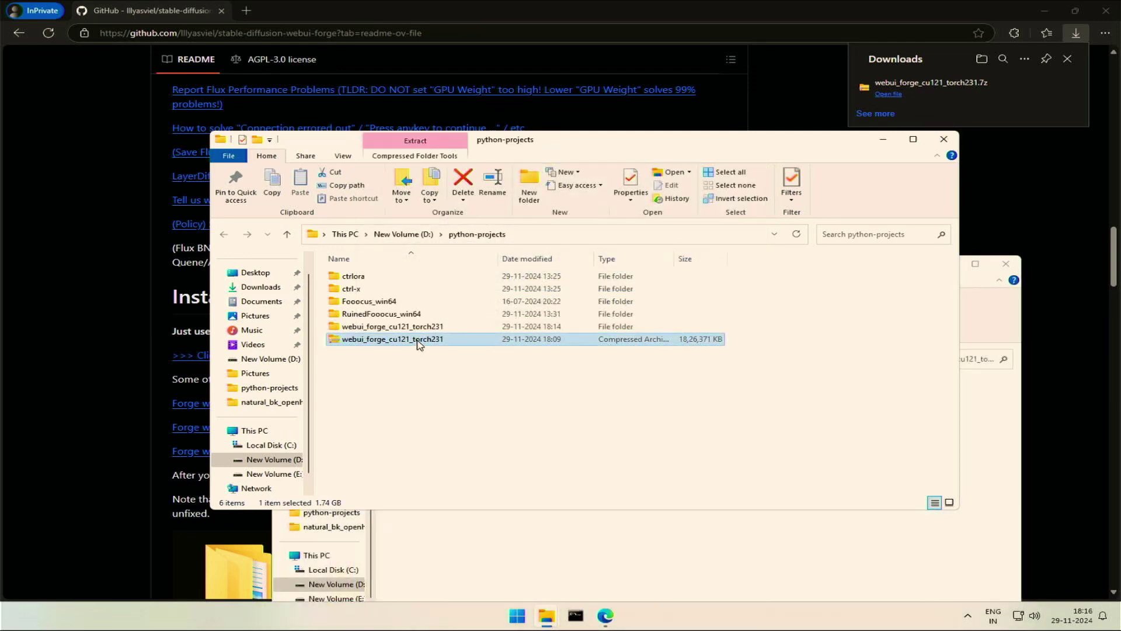
right_click(418, 344)
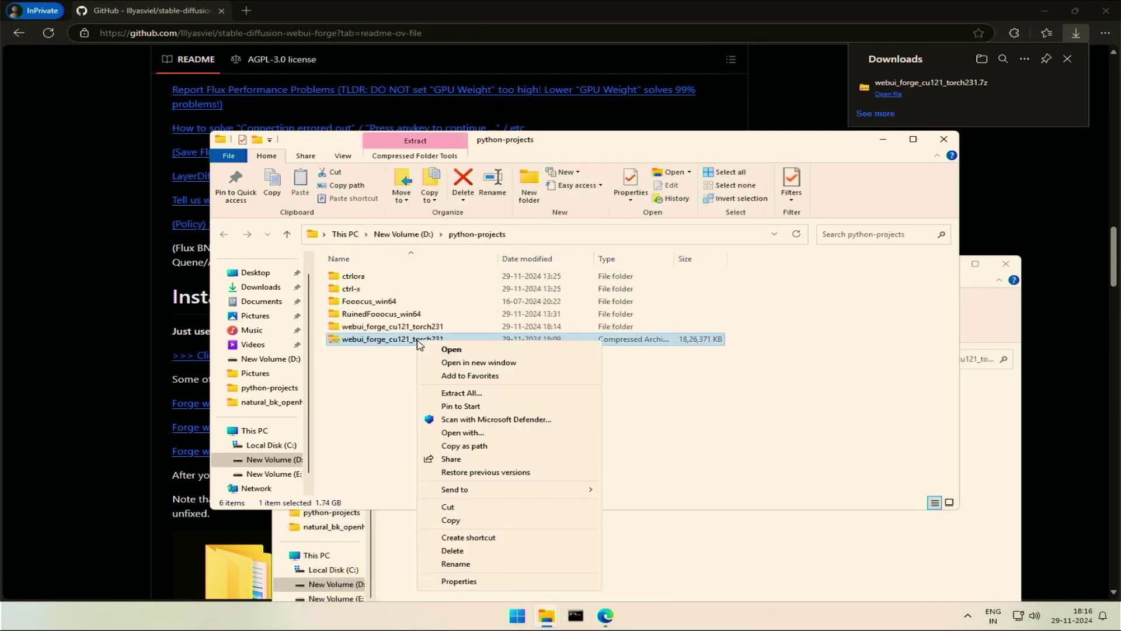
left_click(457, 552)
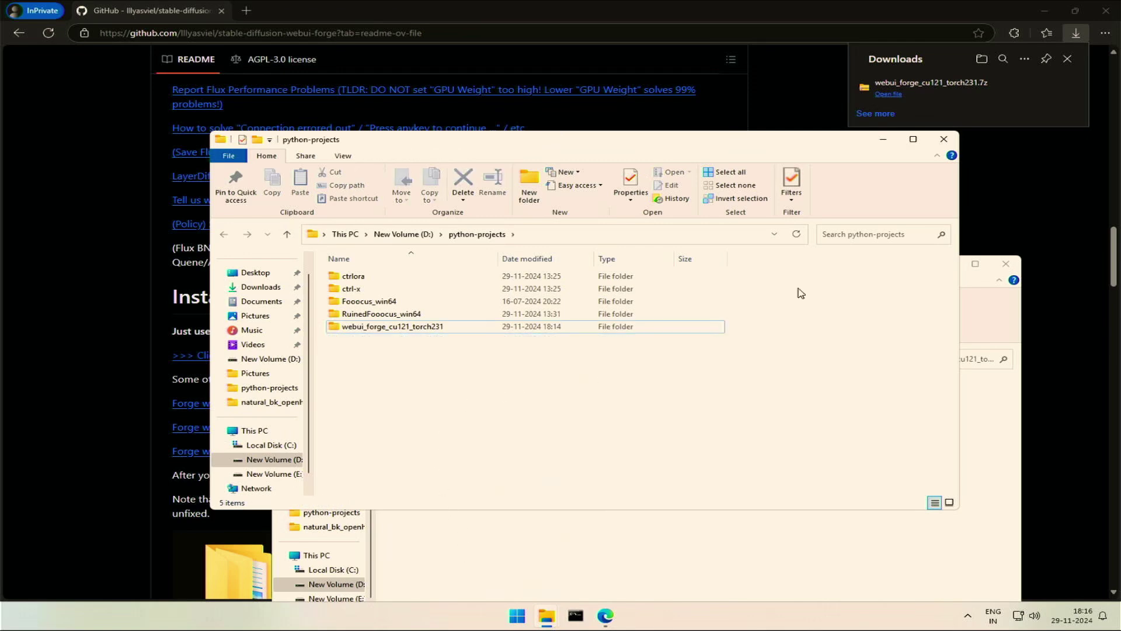
Step: Run update.bat in the Forge folder, allowing it past SmartScreen, and close the finished console
left_click(944, 139)
left_click_drag(889, 266, 807, 170)
left_click(451, 421)
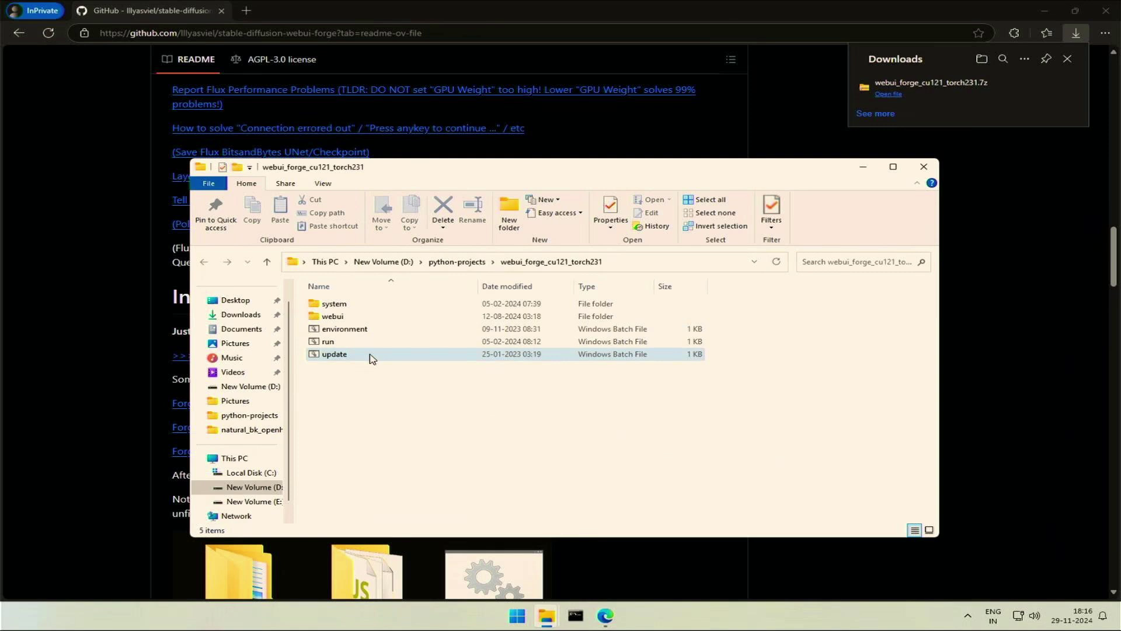
double_click(372, 358)
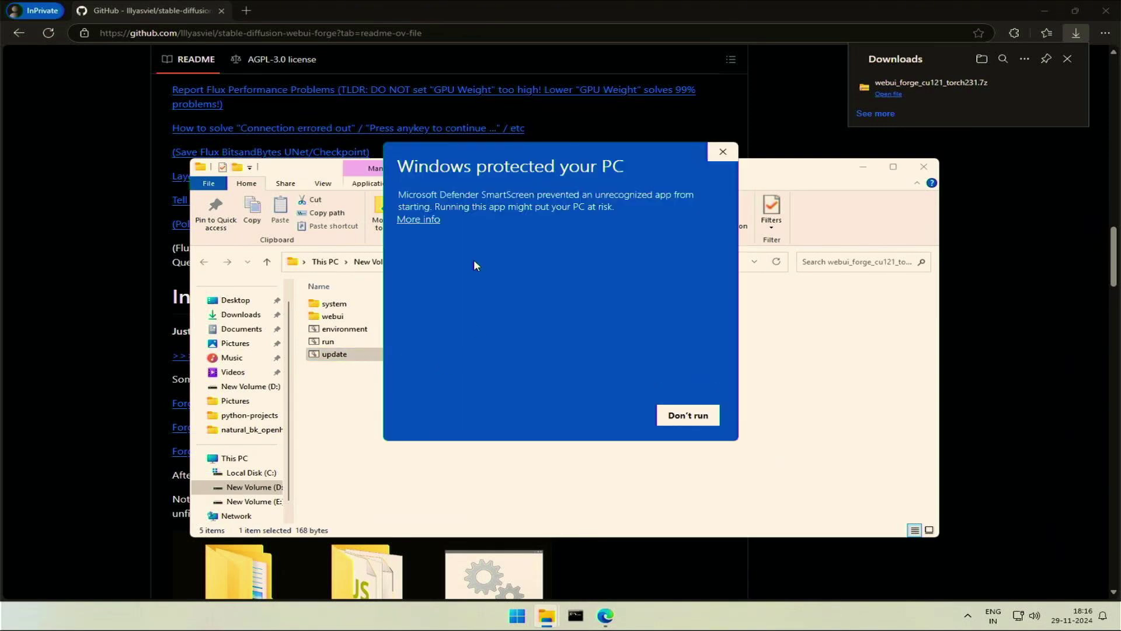
left_click(425, 219)
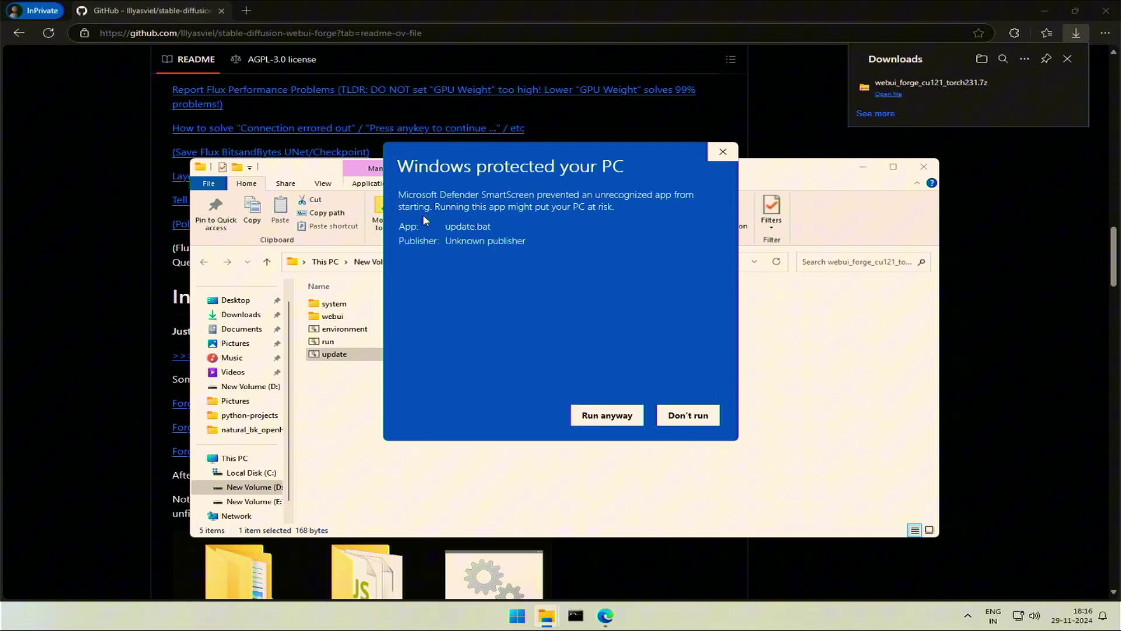
left_click(594, 418)
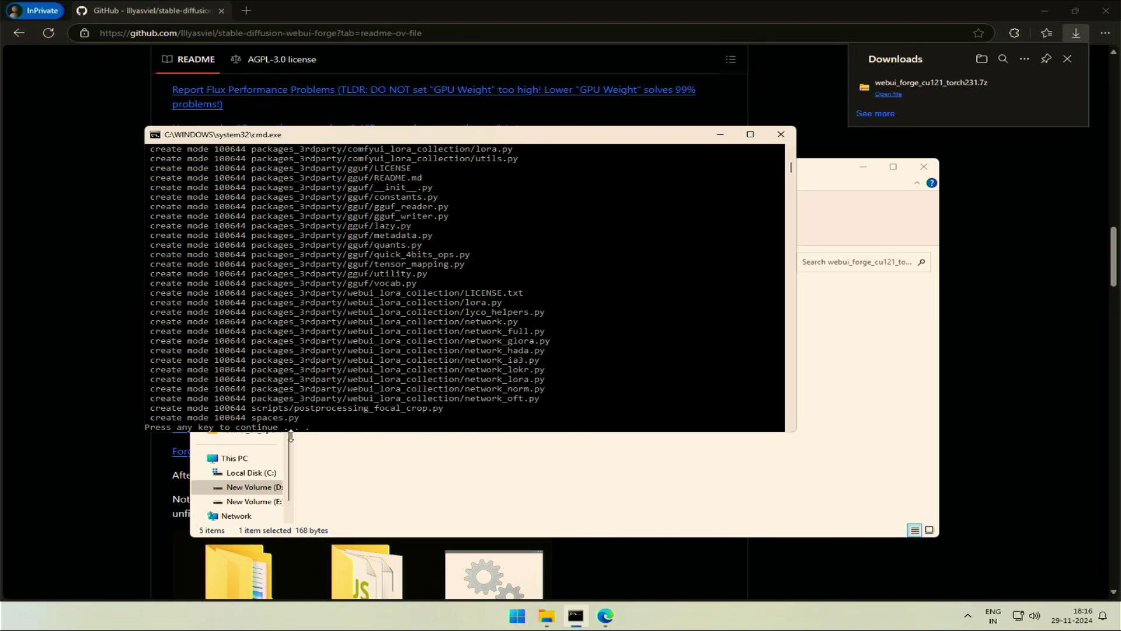
key("Return")
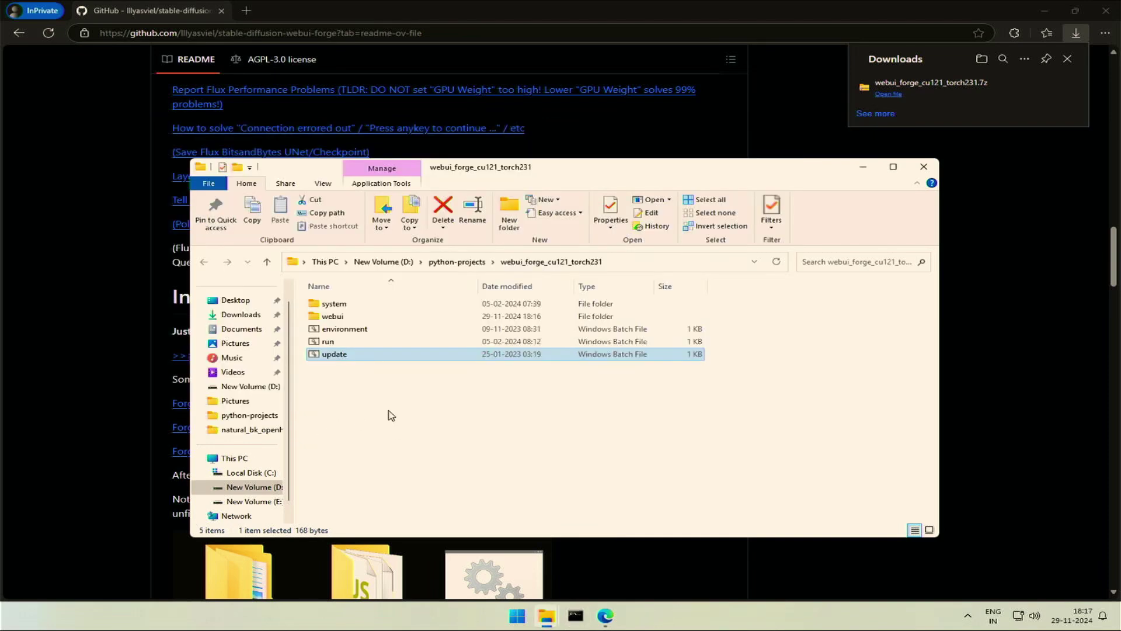
Step: Launch run.bat past SmartScreen so Forge opens in the browser at 127.0.0.1:7860
left_click(413, 412)
left_click(391, 344)
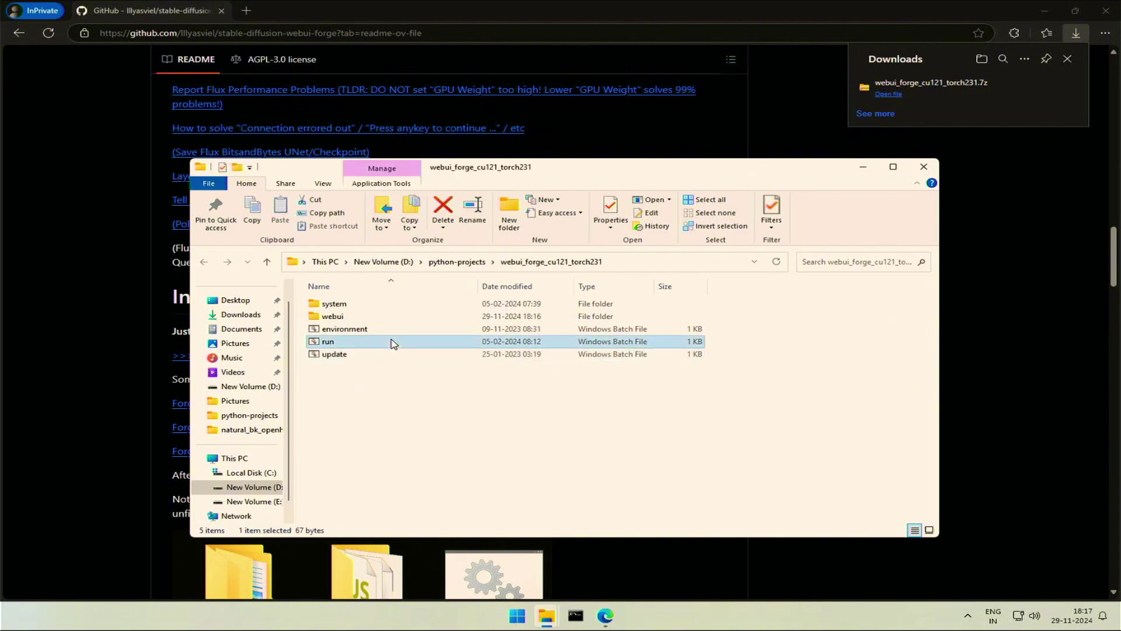
double_click(396, 344)
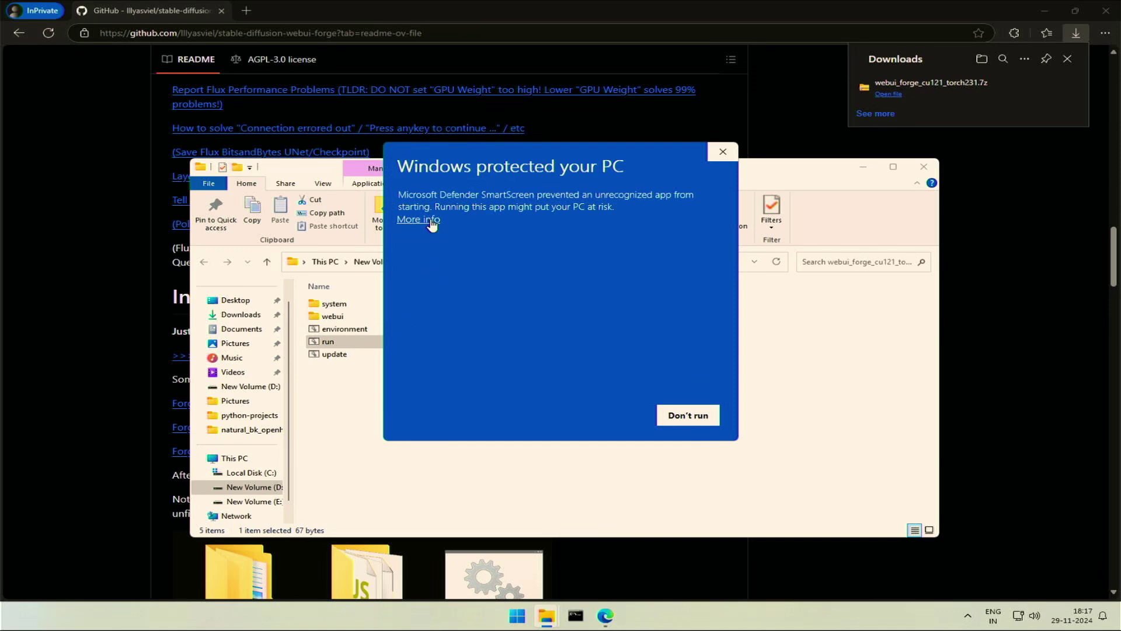
left_click(432, 221)
left_click(611, 415)
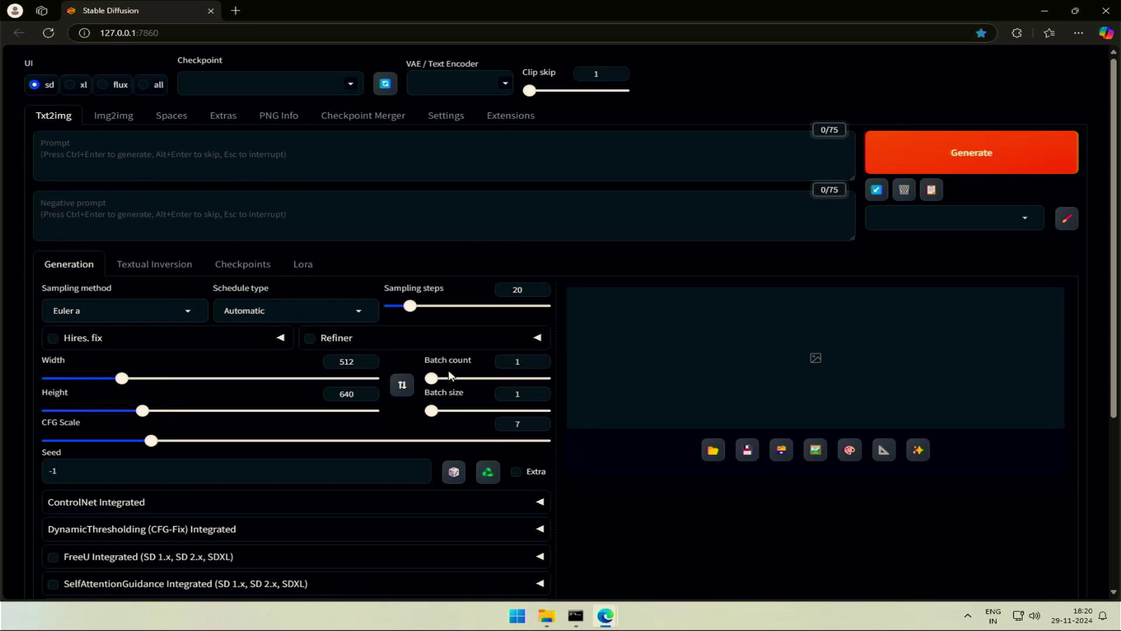
Step: Scroll through the txt2img settings page
scroll(448, 374, "down", 4)
scroll(448, 374, "up", 4)
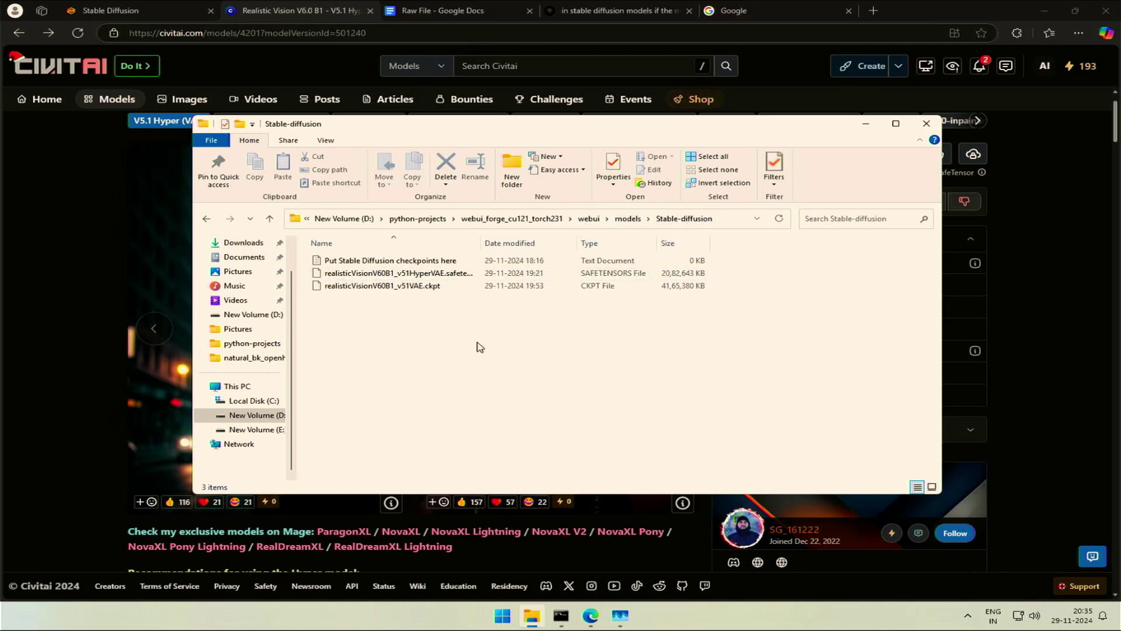
Step: Check both Realistic Vision checkpoint sizes, 3.97 GB and 1.98 GB, then return to the browser
left_click(362, 291)
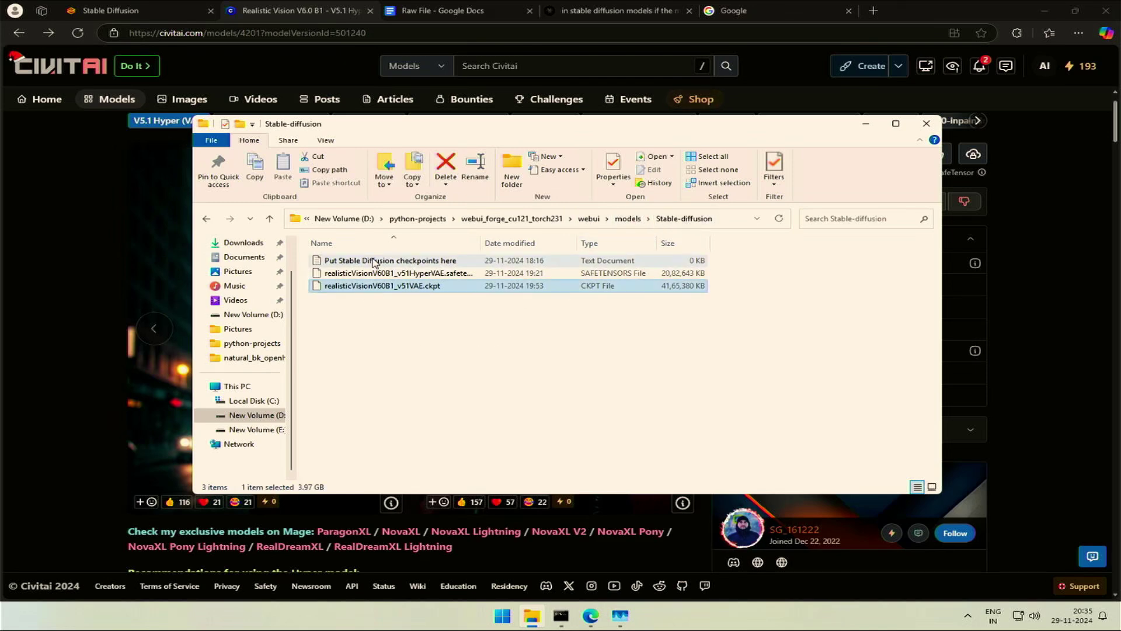
left_click(375, 274)
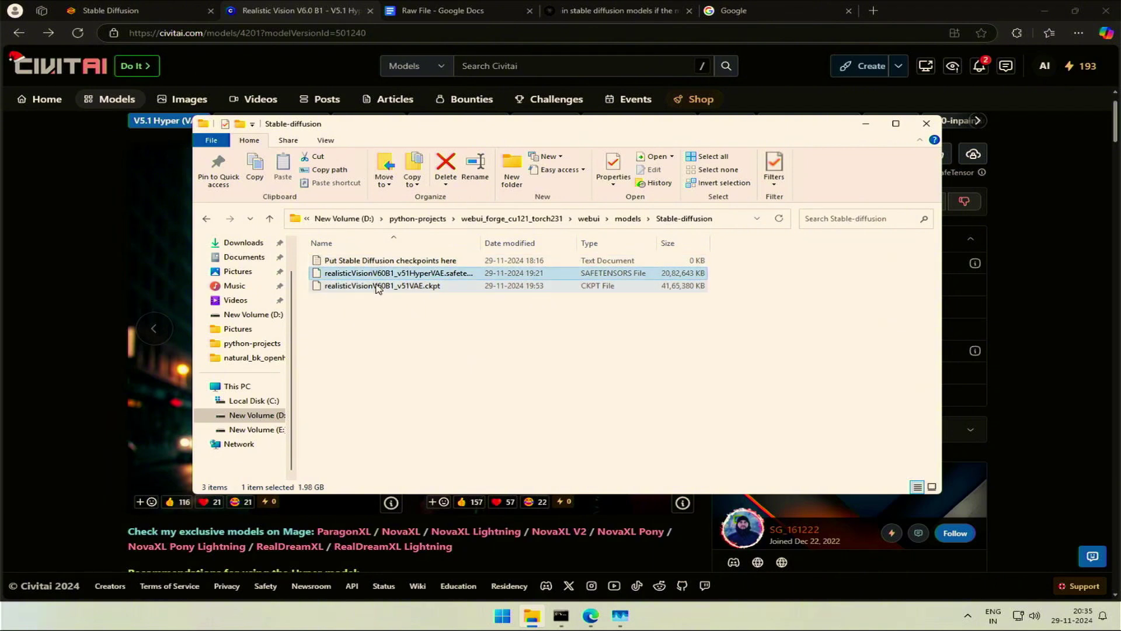
left_click(375, 288)
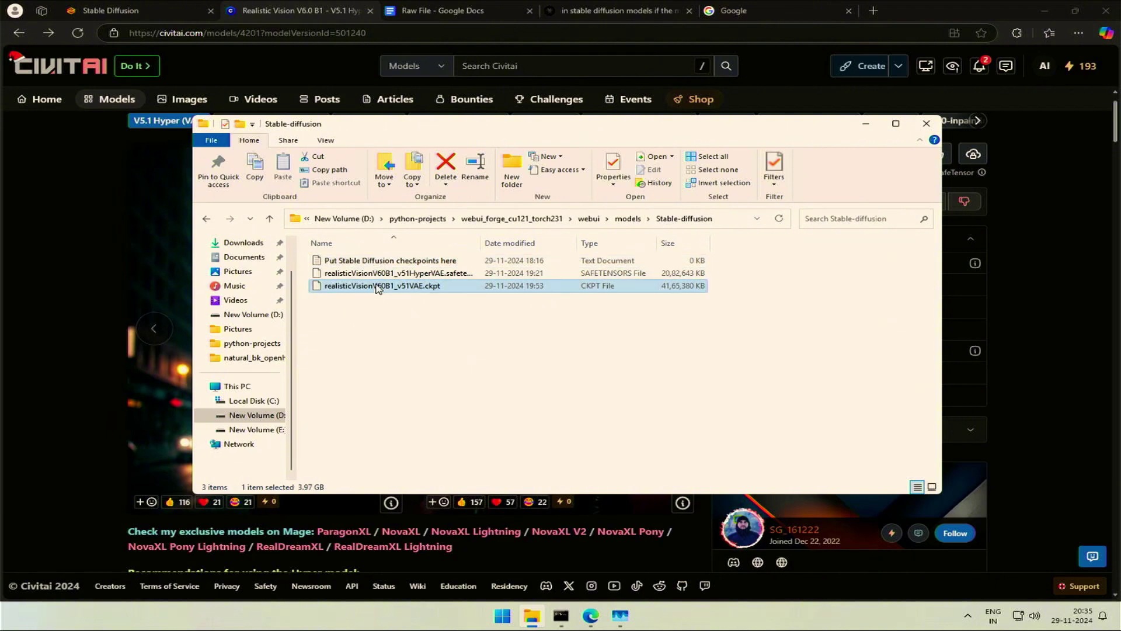
left_click(47, 308)
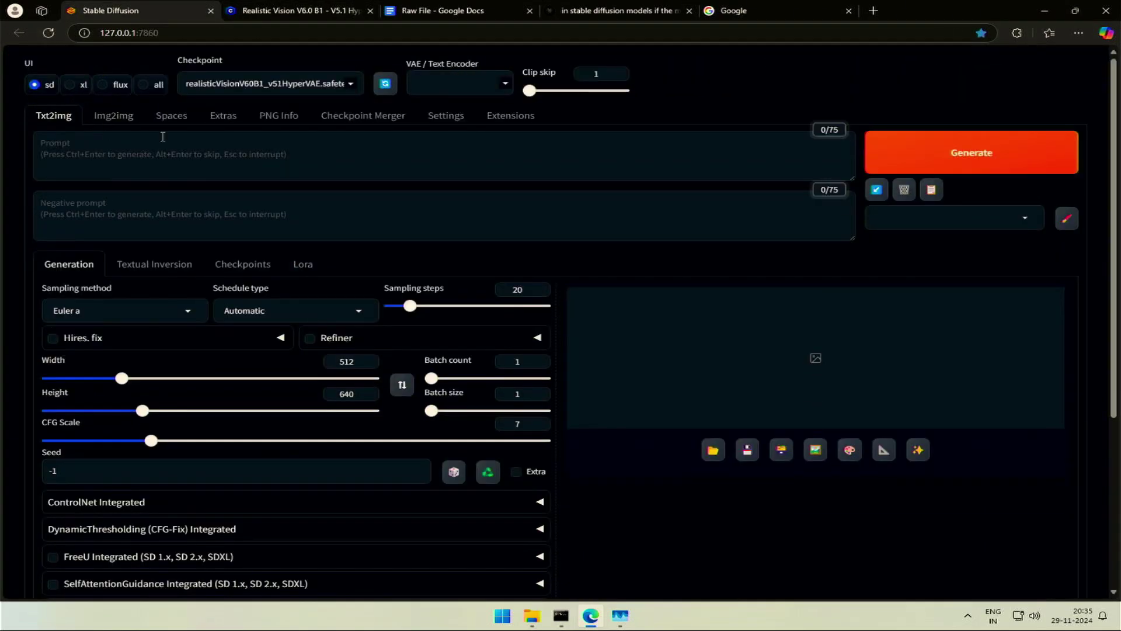
Step: Keep the realisticVisionV60B1 HyperVAE checkpoint and enter the prompt 'a toy car'
left_click(242, 85)
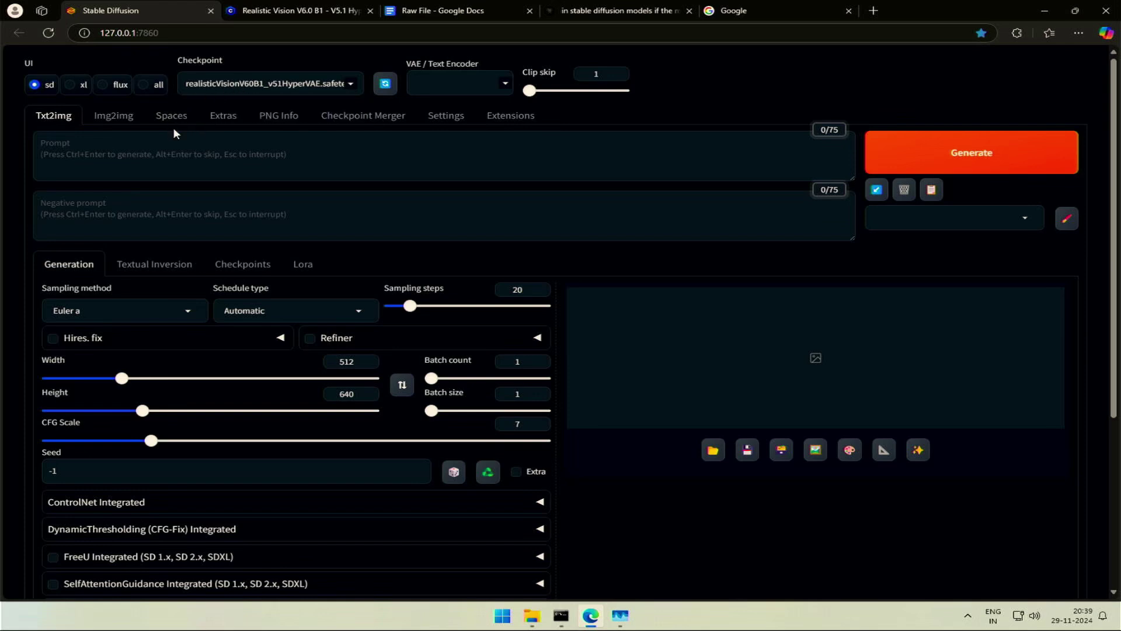
left_click(166, 156)
type("a toy car")
Step: Generate the first toy car image and view the red car at full size
left_click(921, 152)
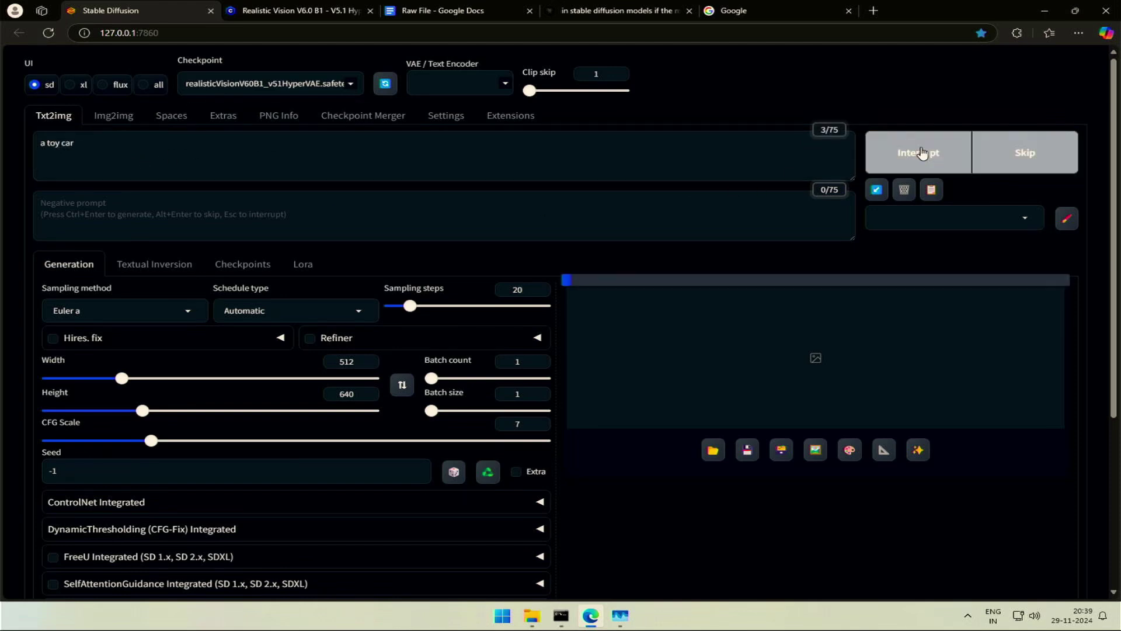
left_click(621, 615)
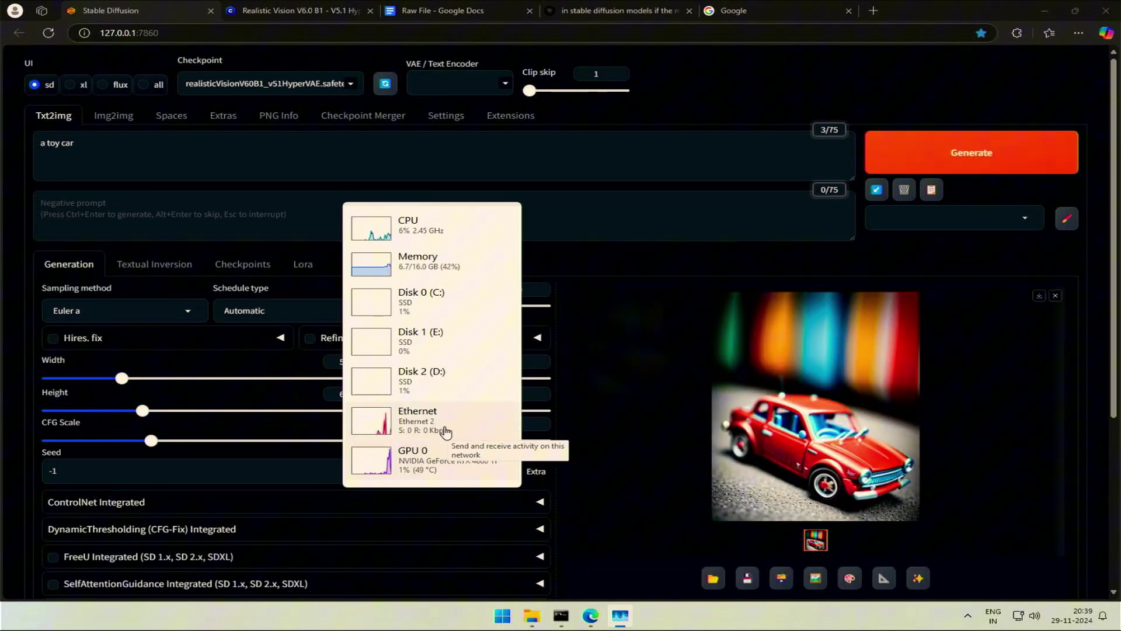
left_click(767, 467)
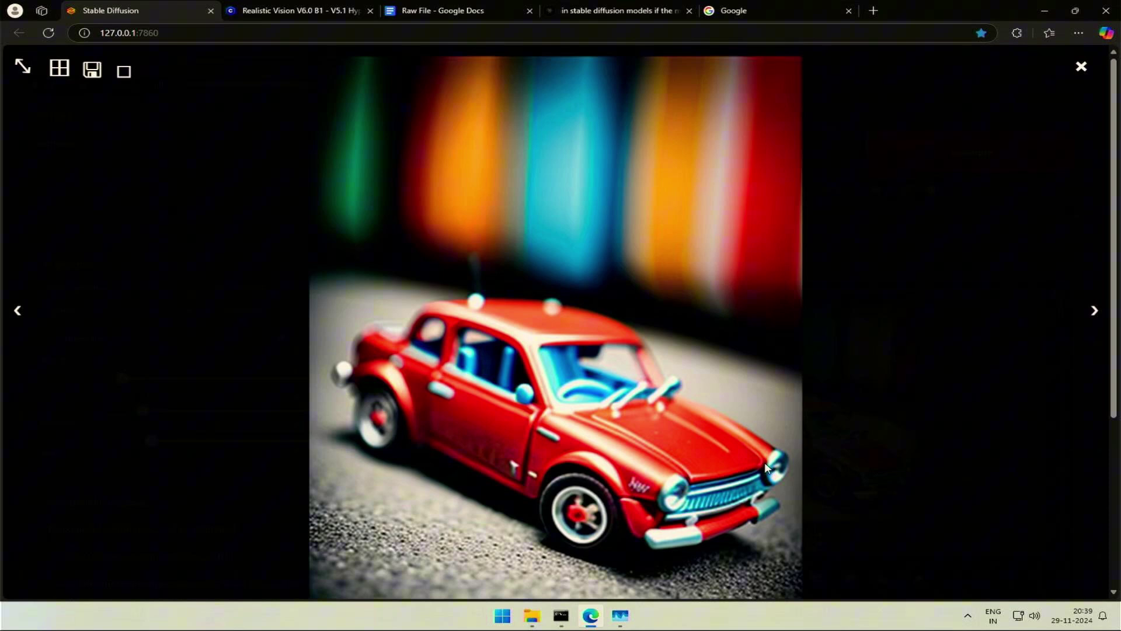
left_click(833, 461)
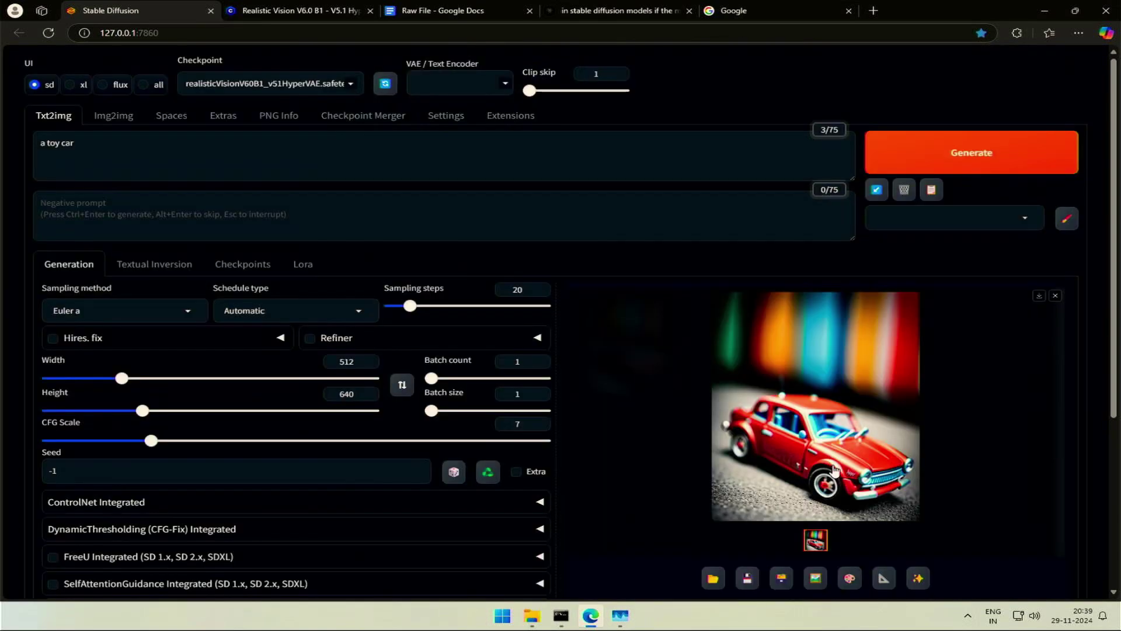
Step: Generate a second toy car image and inspect the blue car at full size
left_click(956, 143)
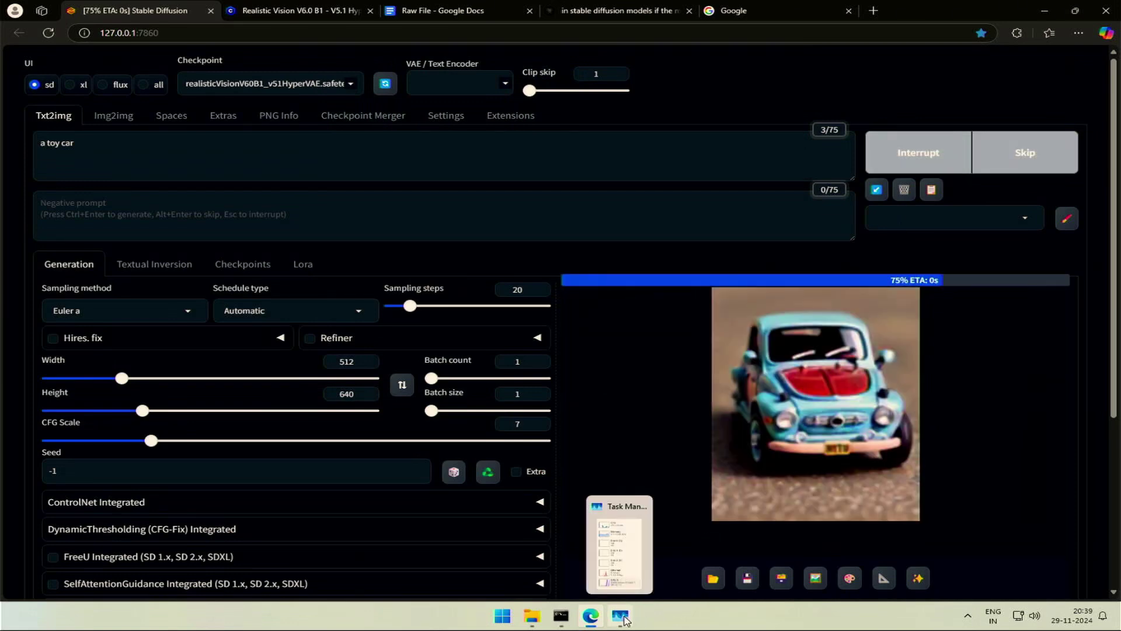
left_click(782, 471)
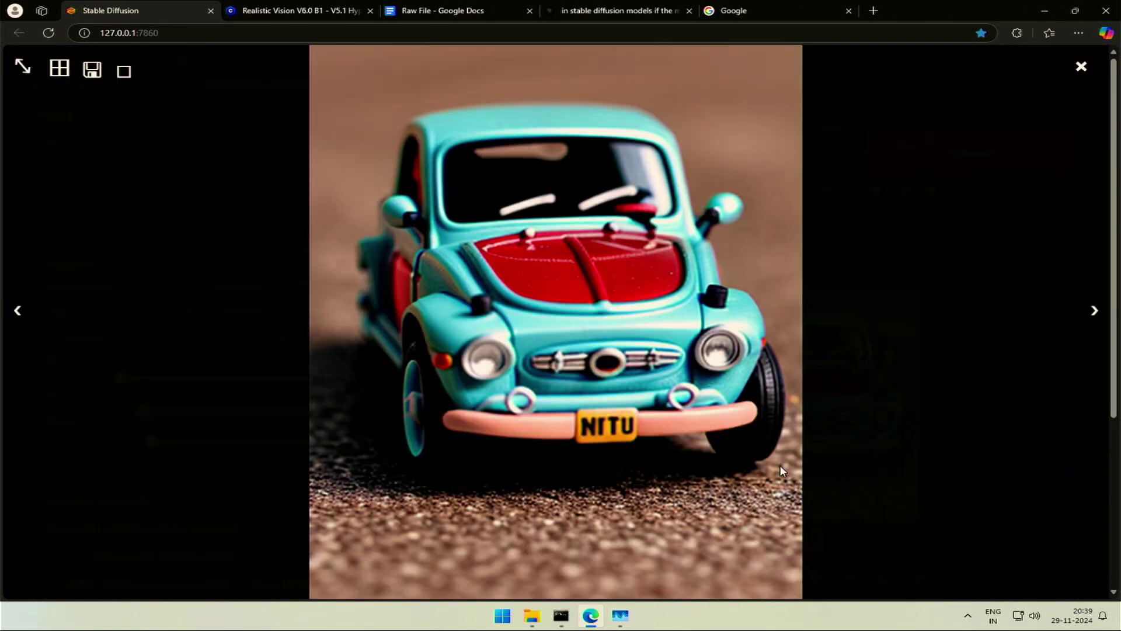
left_click(837, 444)
left_click(837, 444)
left_click(836, 444)
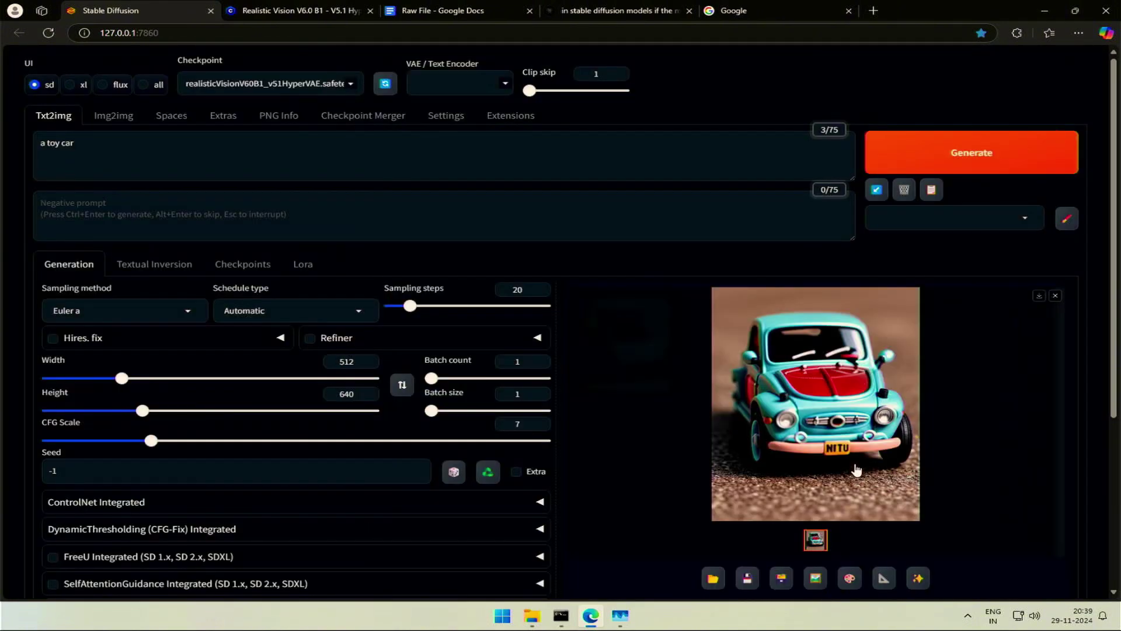
Step: Generate a third toy car image and inspect the yellow car at full size
left_click(967, 159)
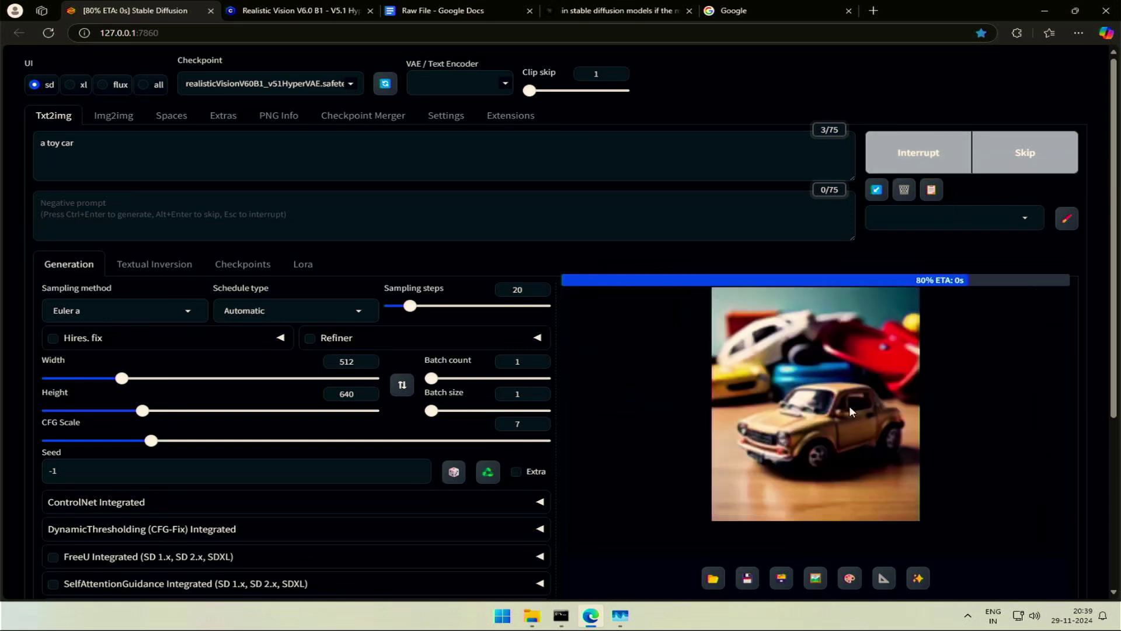
left_click(835, 437)
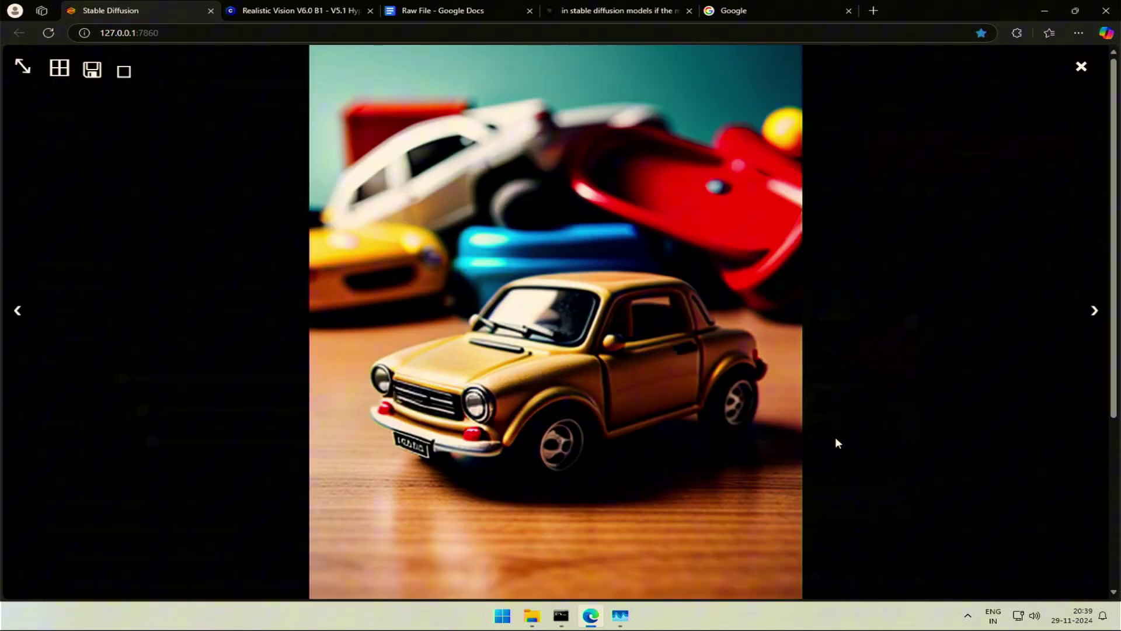
left_click(836, 442)
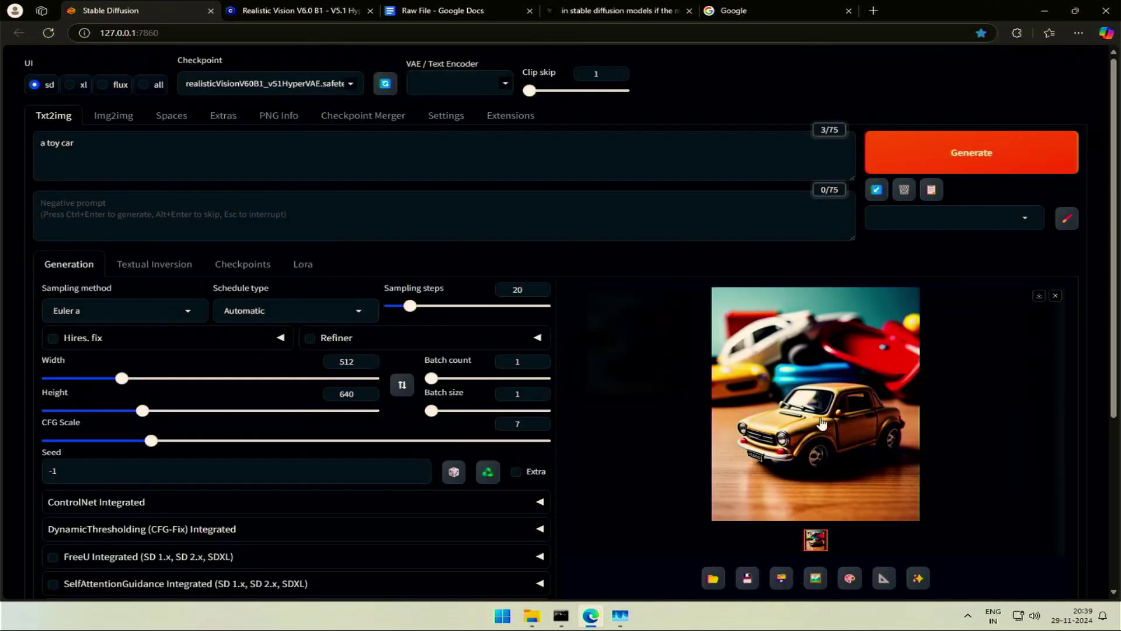
Step: Switch the Forge checkpoint to realisticVisionV60B1_v51VAE.ckpt
left_click(325, 86)
left_click(290, 116)
key("ctrl+Tab")
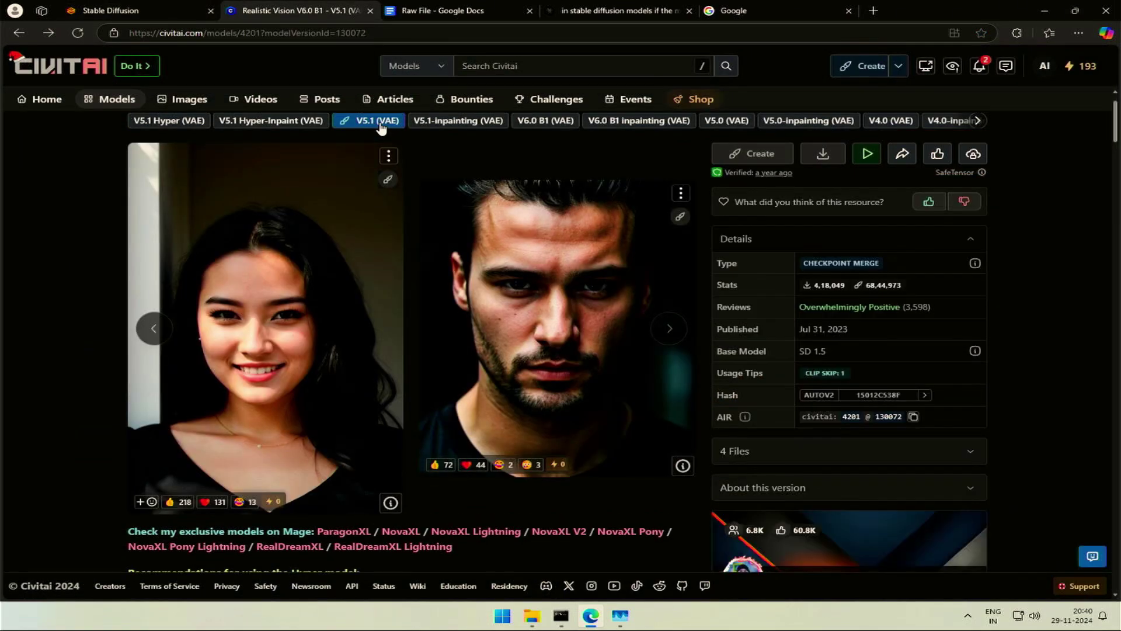
left_click(157, 7)
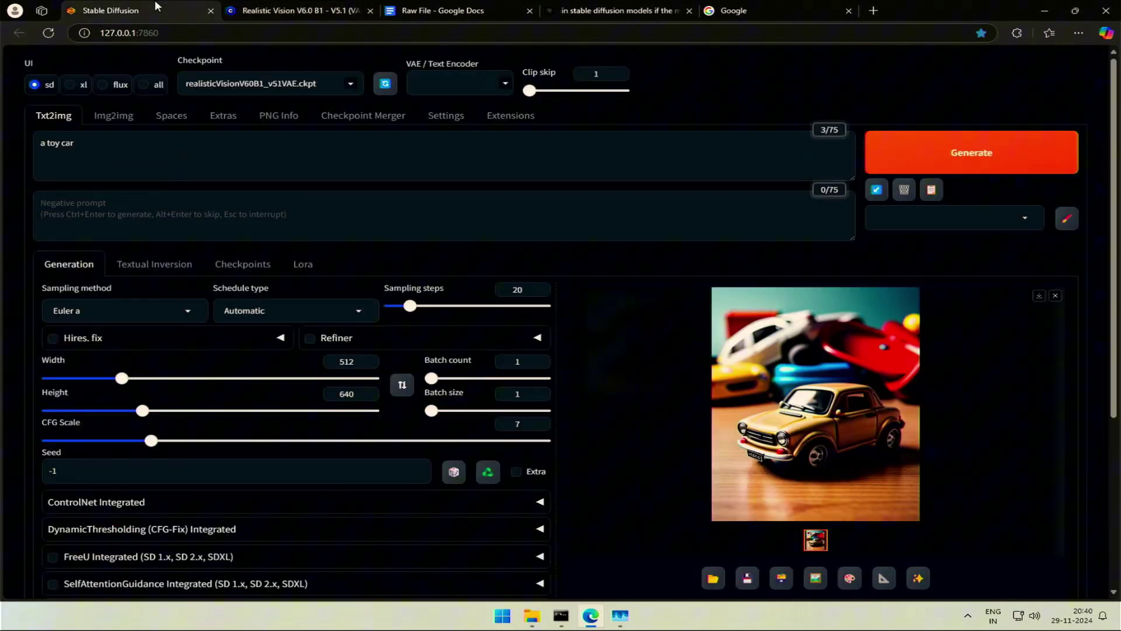
Step: Generate several more 'a toy car' images with Realistic Vision while checking system resource usage
left_click(902, 165)
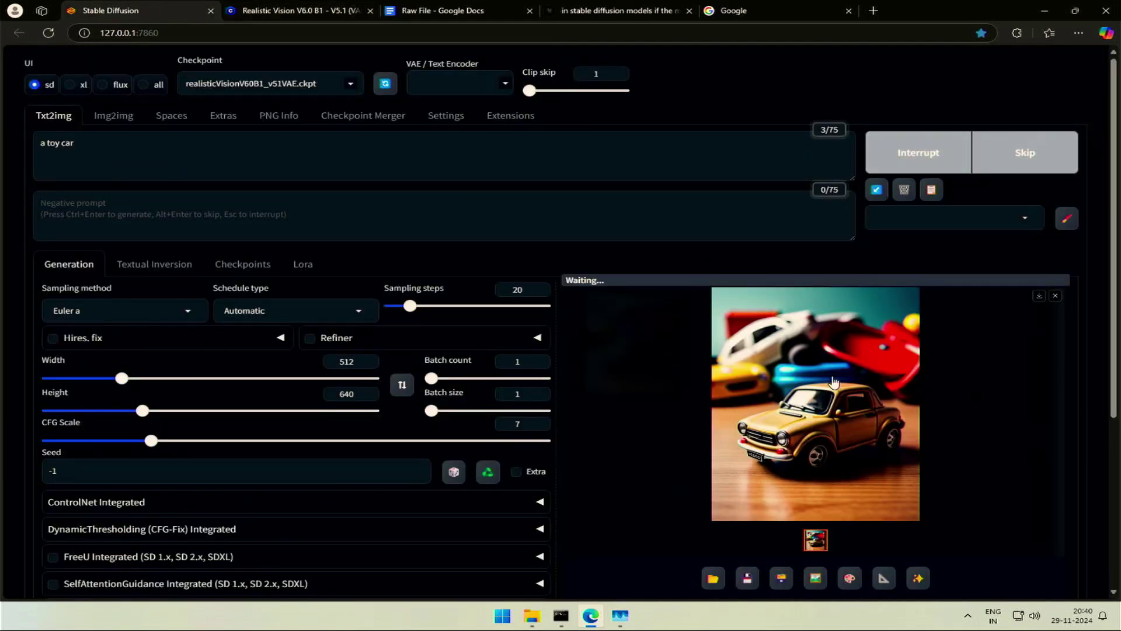
left_click(620, 615)
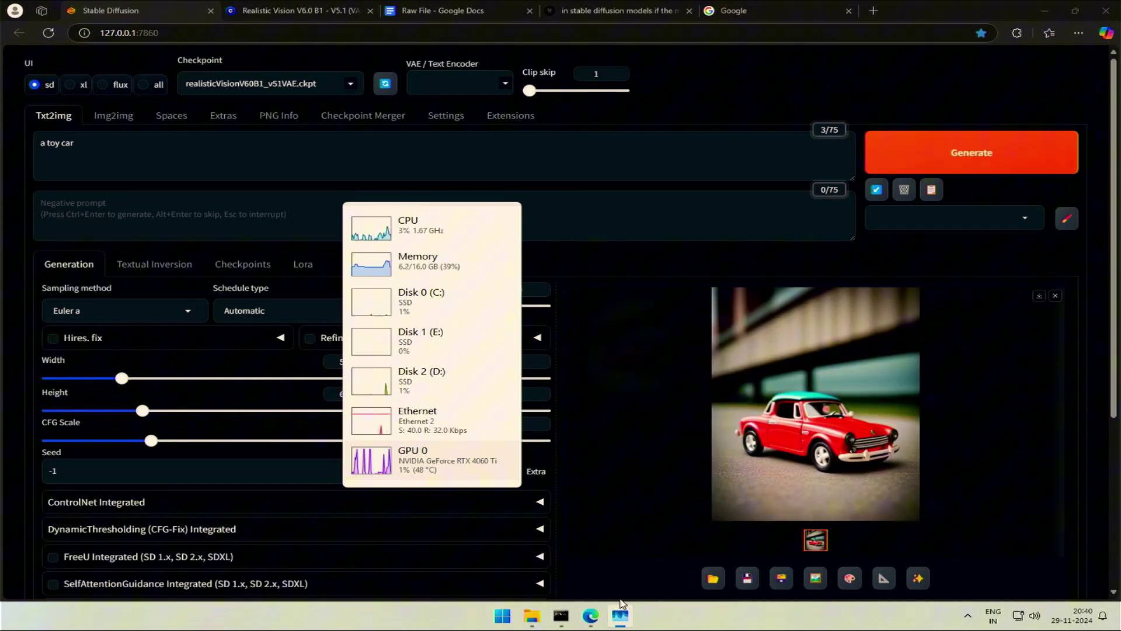
left_click(955, 152)
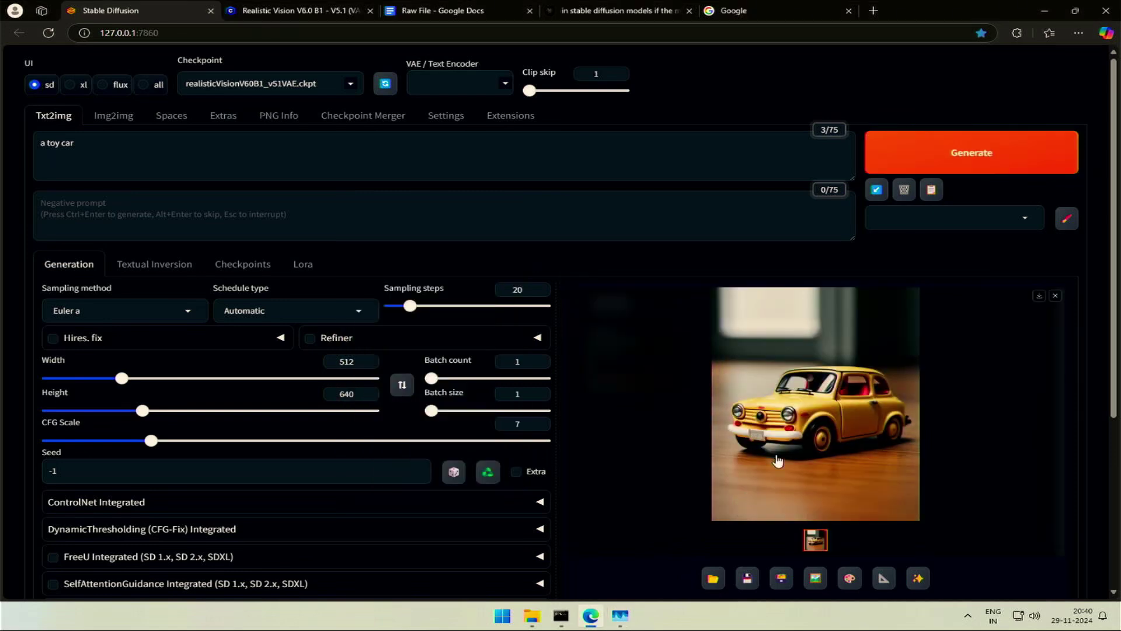
left_click(941, 163)
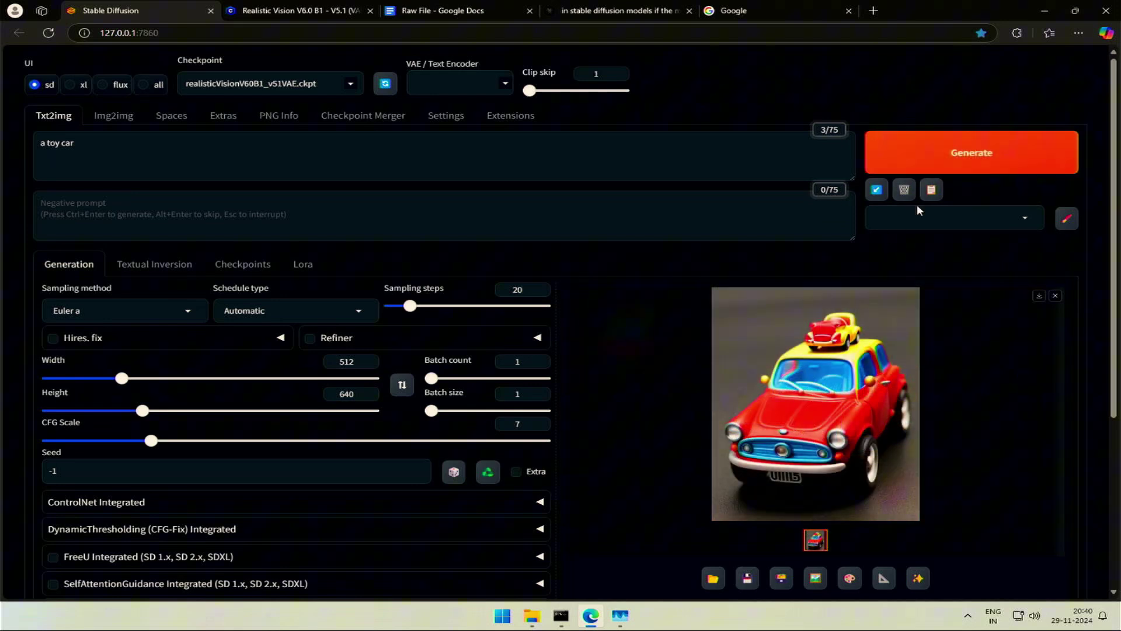
left_click(966, 152)
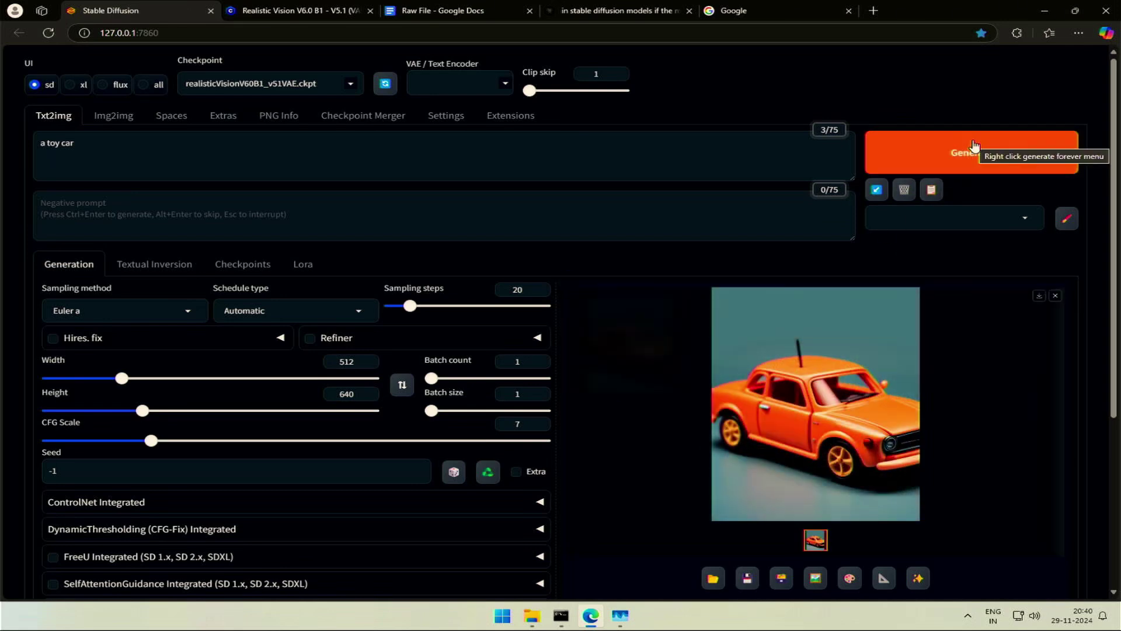
left_click(971, 147)
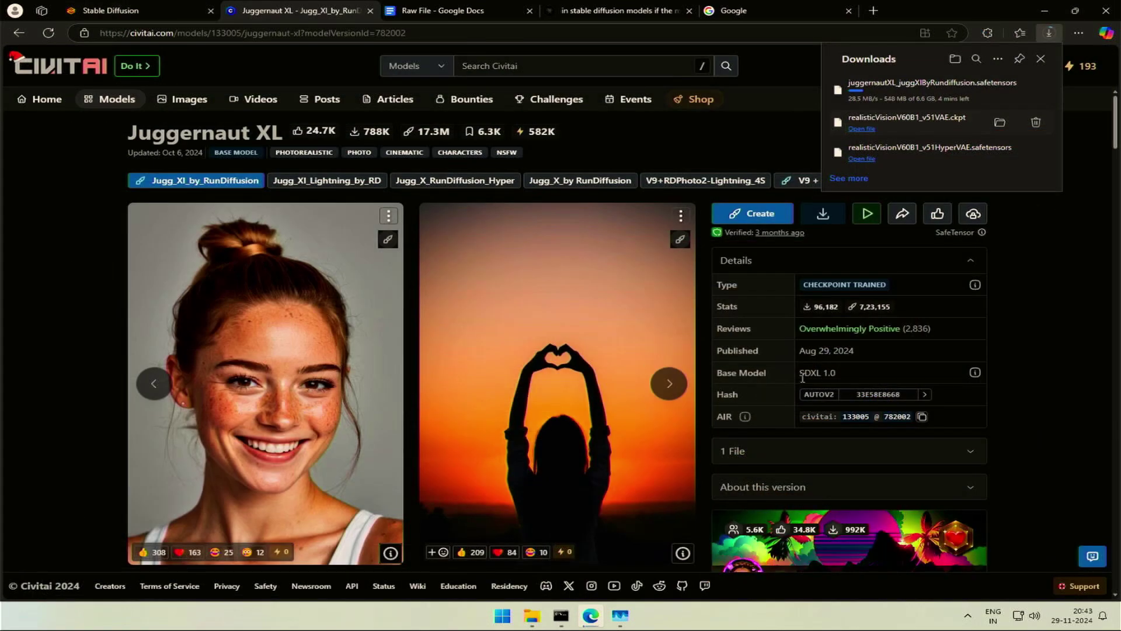
Step: Download the SDXL 1.0 Juggernaut XL checkpoint from Civitai, then set Forge to the xl preset
left_click_drag(798, 374, 838, 375)
left_click(822, 213)
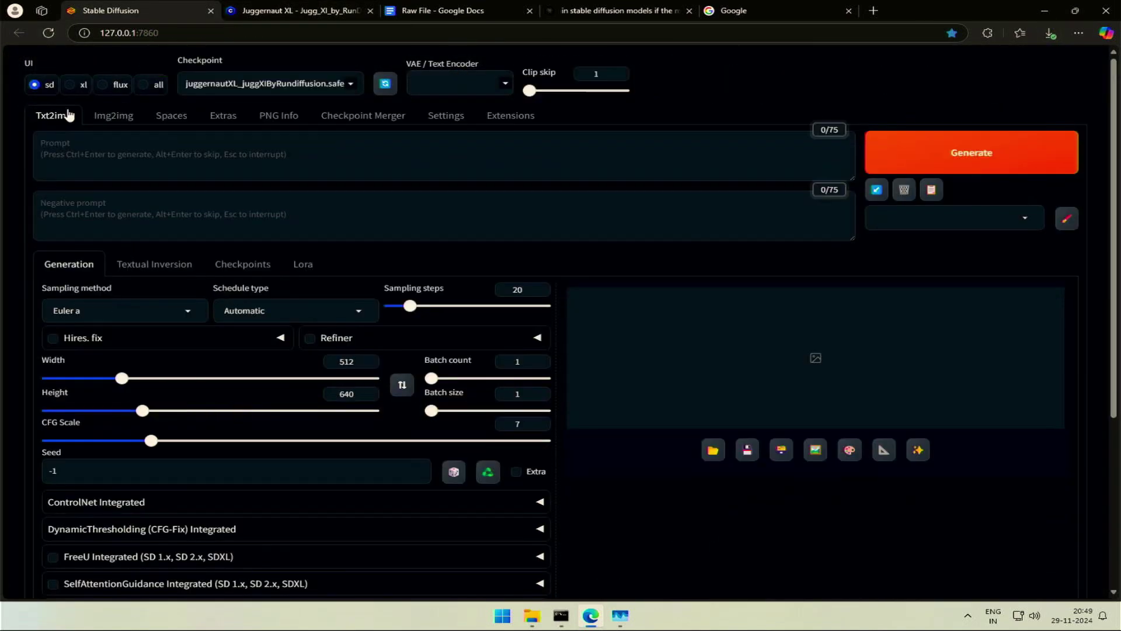
left_click(70, 84)
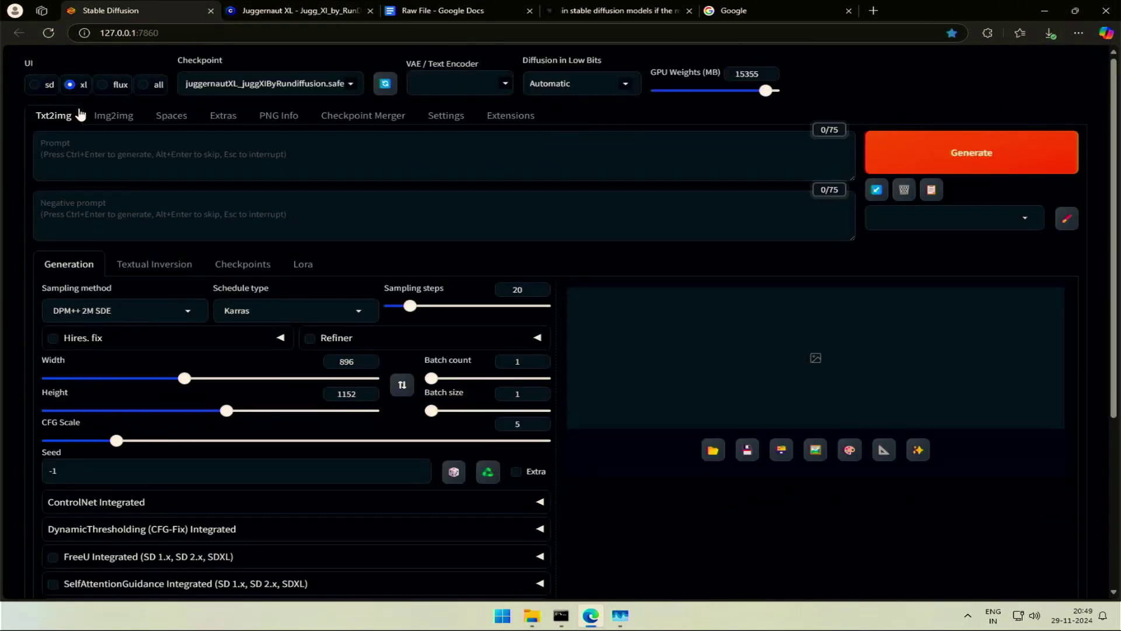
Step: Generate 'a toy car' at 896×1152 with Juggernaut XL and view the red toy car full size
left_click(184, 84)
left_click(270, 154)
type("a toy car")
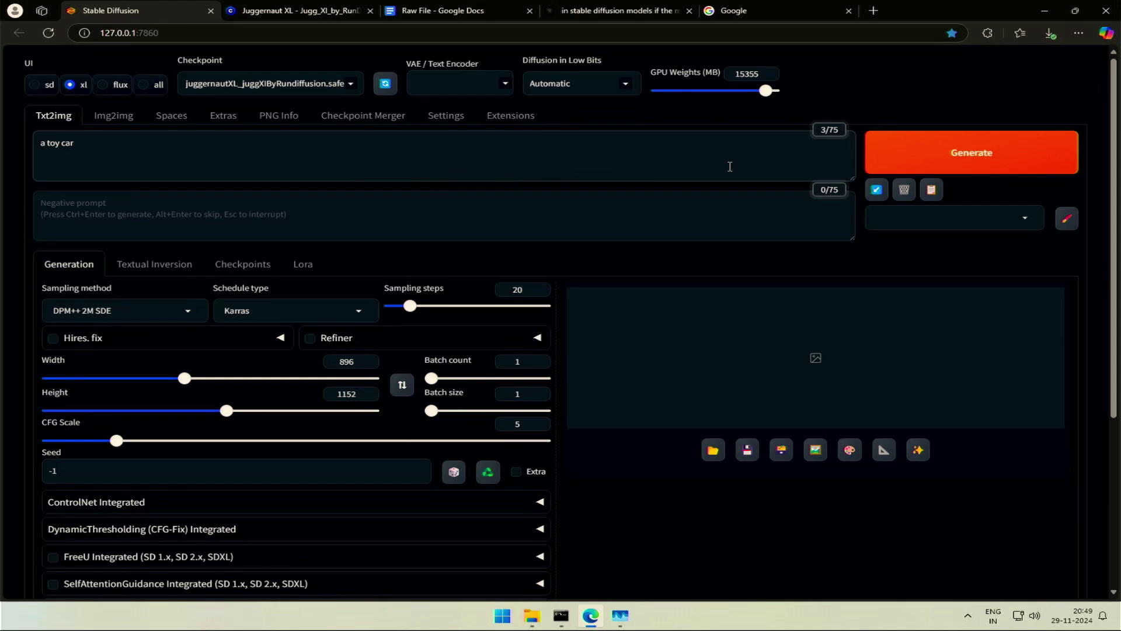
key("ctrl+Return")
key("ctrl+shift+Escape")
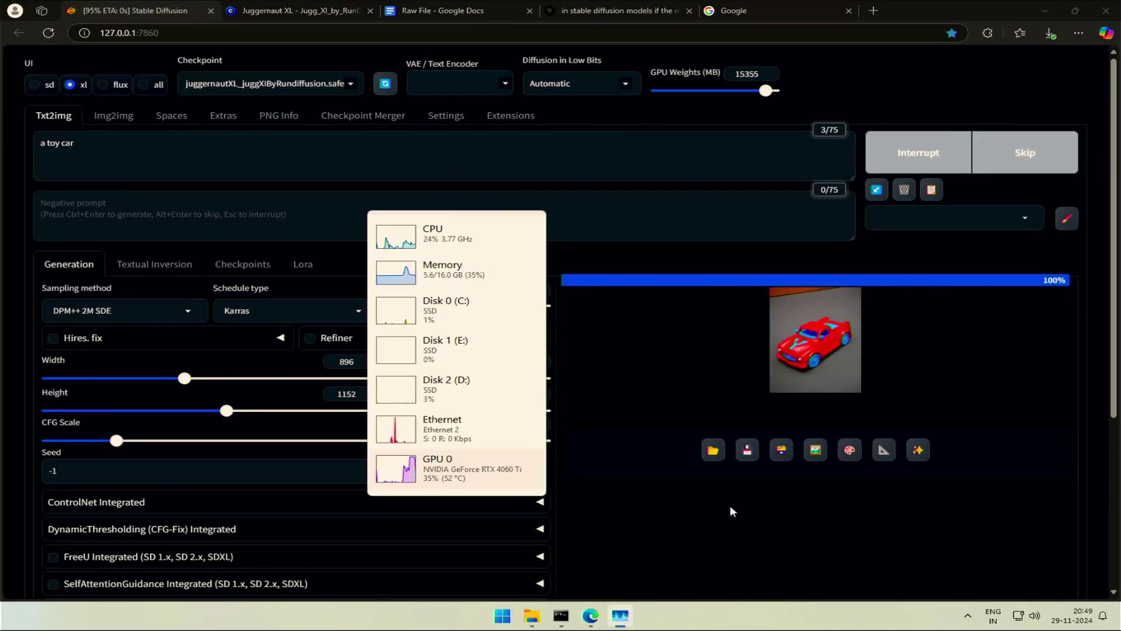
left_click(814, 445)
left_click(814, 445)
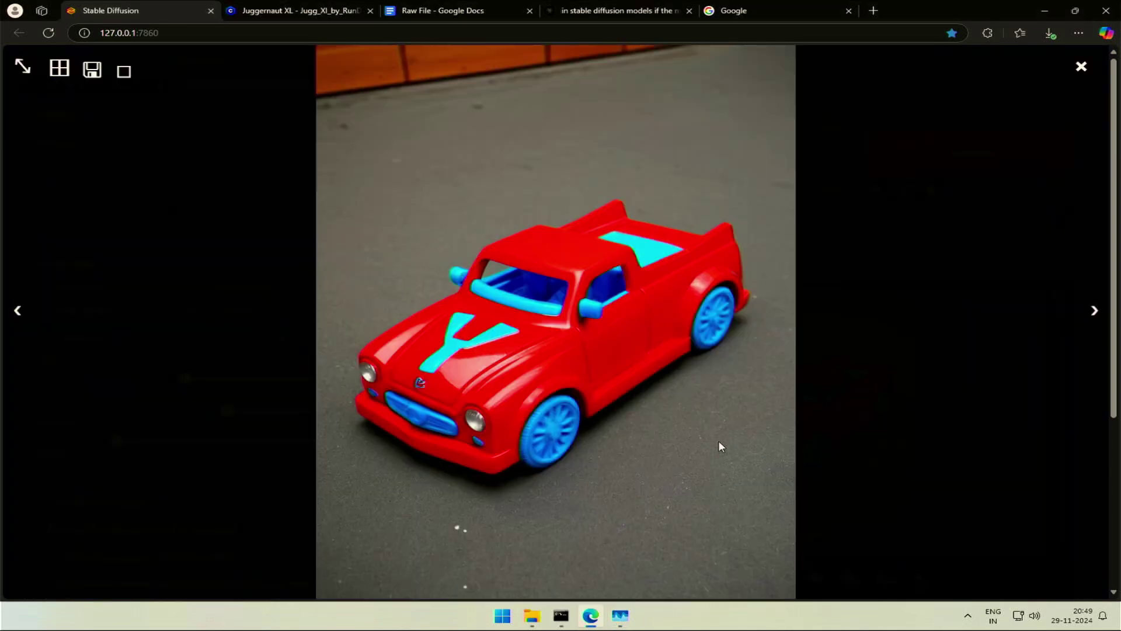
left_click(843, 445)
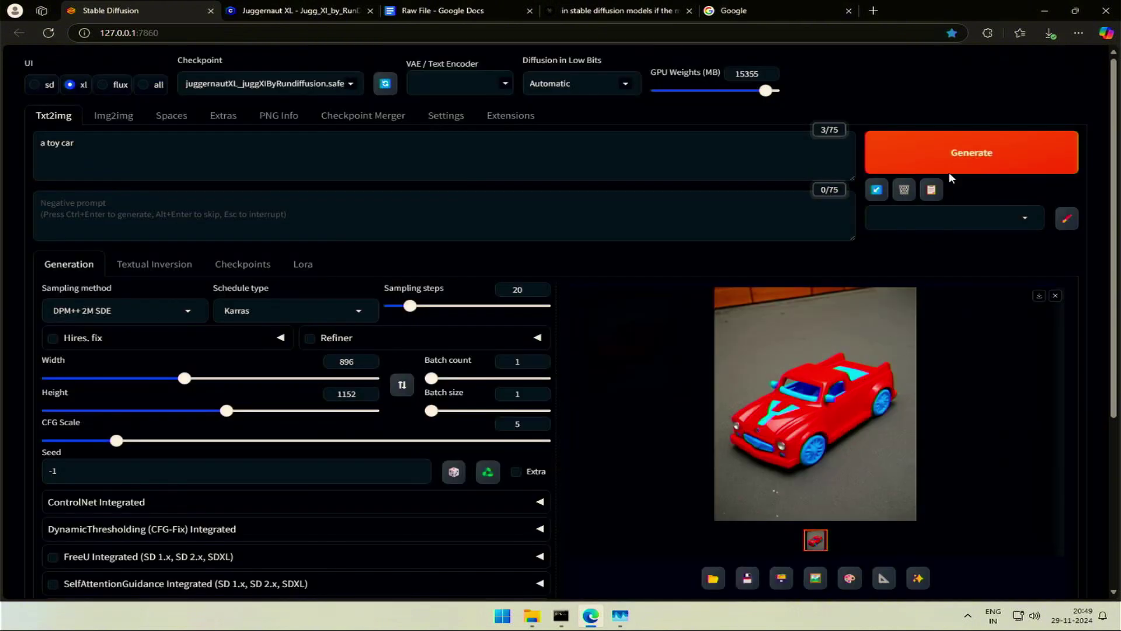
Step: Generate another toy car image and view the resulting blue car full size
left_click(953, 156)
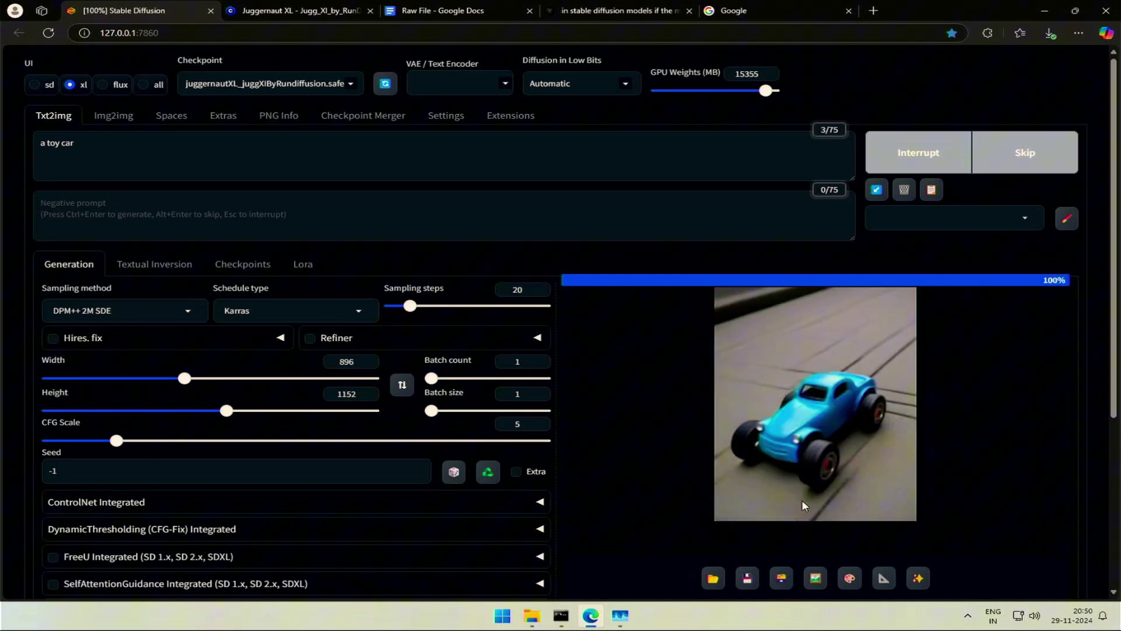
left_click(834, 444)
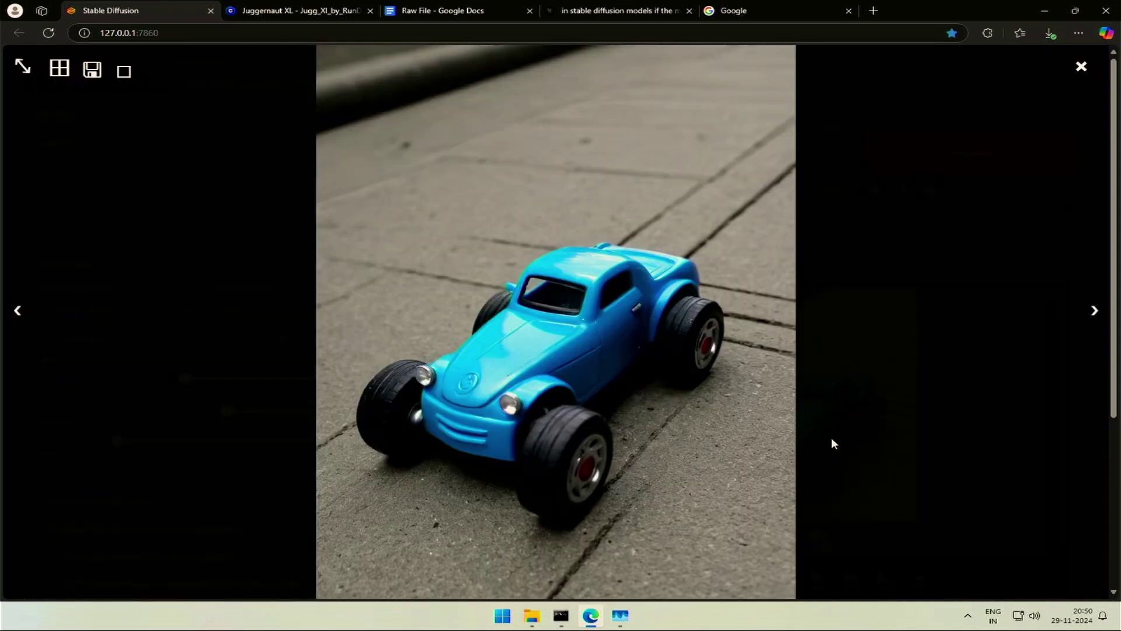
left_click(919, 414)
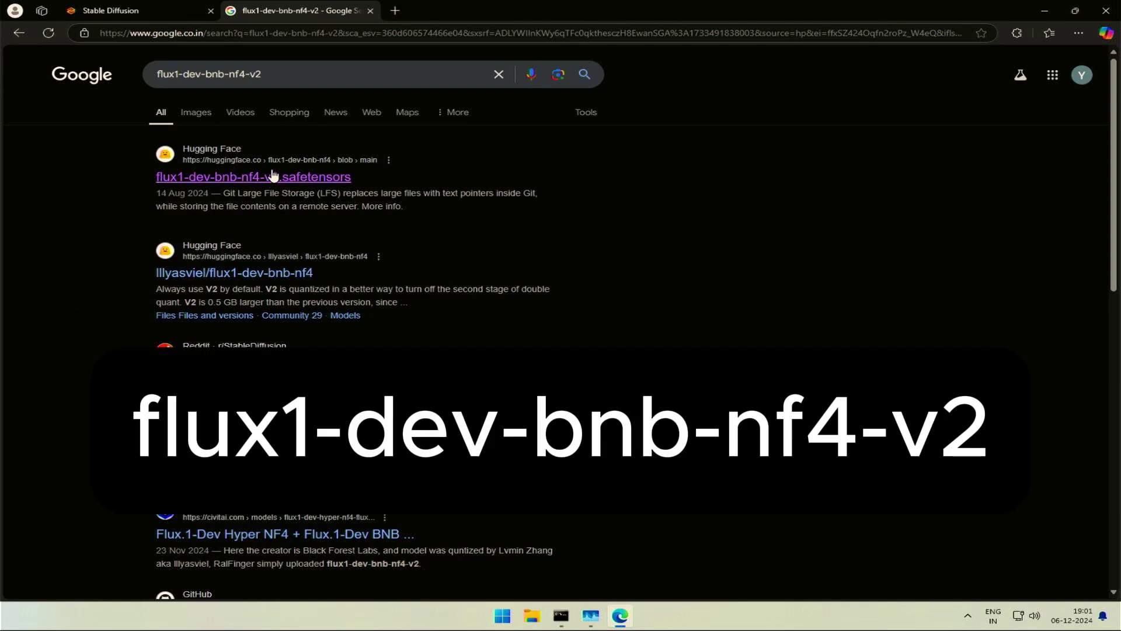
Step: Open the Hugging Face page for flux1-dev-bnb-nf4-v2.safetensors, then set Forge to the flux preset
left_click(216, 178)
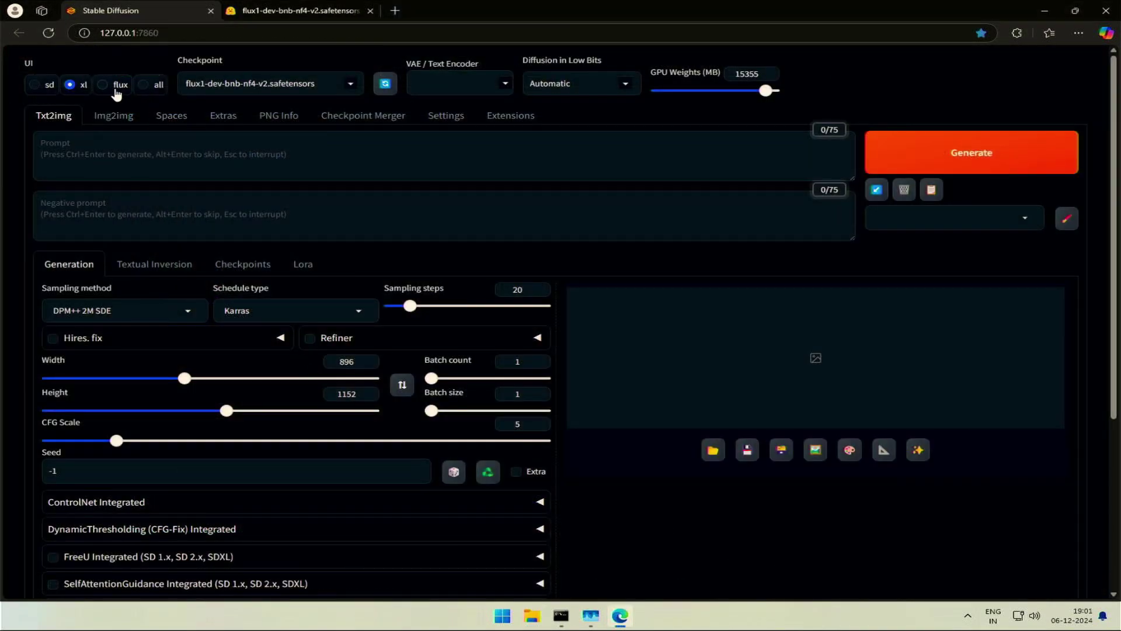
left_click(116, 88)
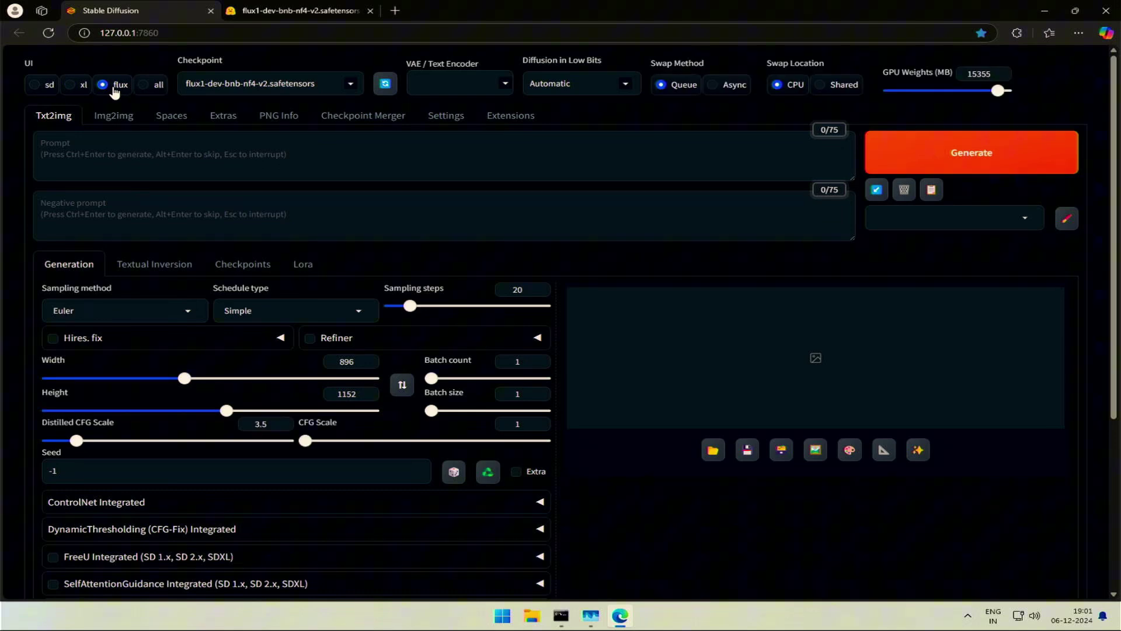
Step: Generate with the flux1-dev-bnb-nf4-v2 checkpoint while monitoring performance, then view the two white ducks full size
left_click(205, 84)
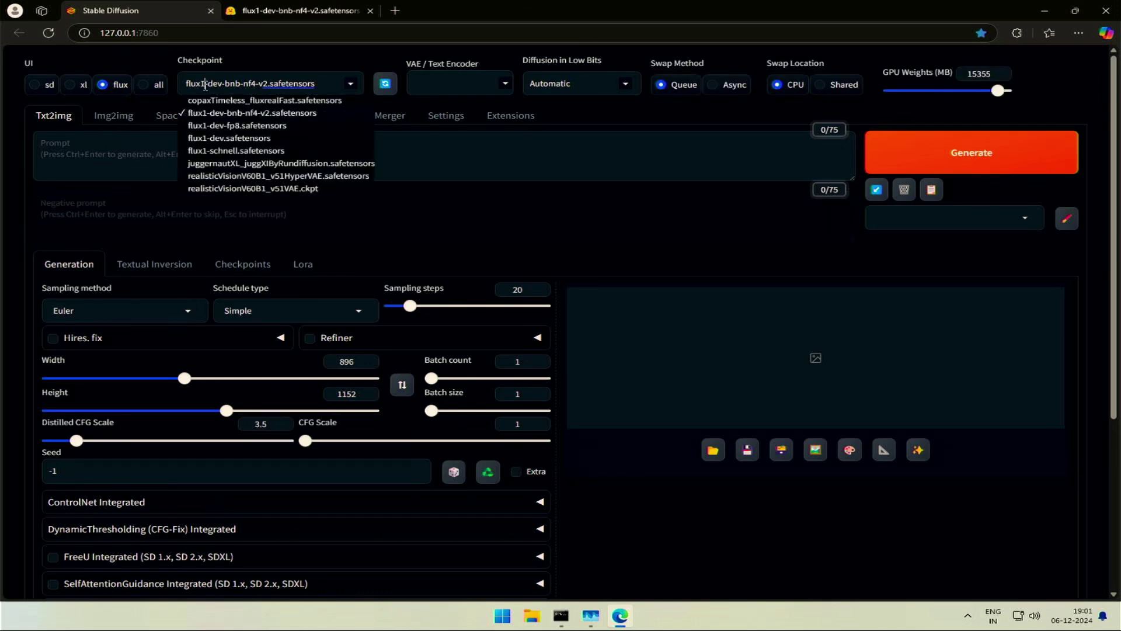
left_click(274, 116)
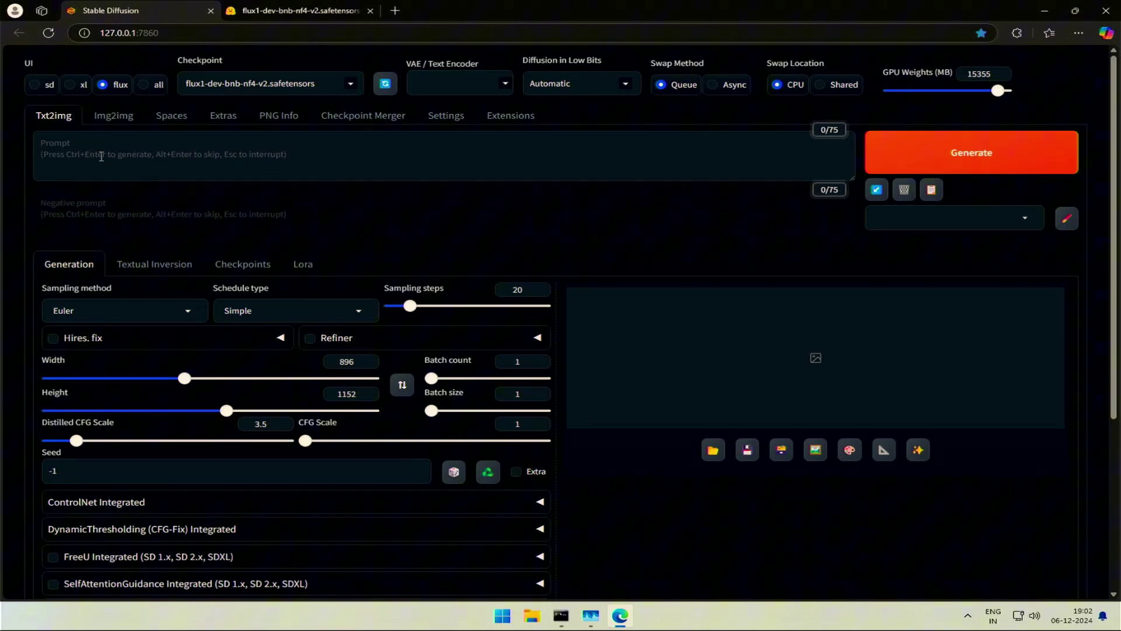
left_click(957, 153)
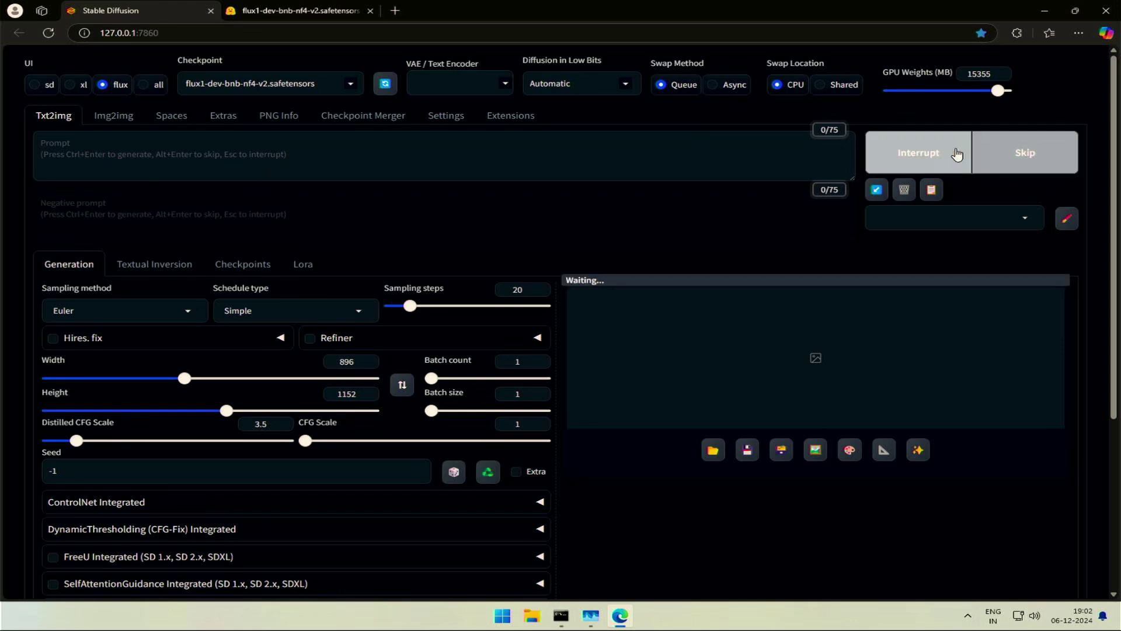
left_click(591, 615)
left_click_drag(948, 475, 982, 585)
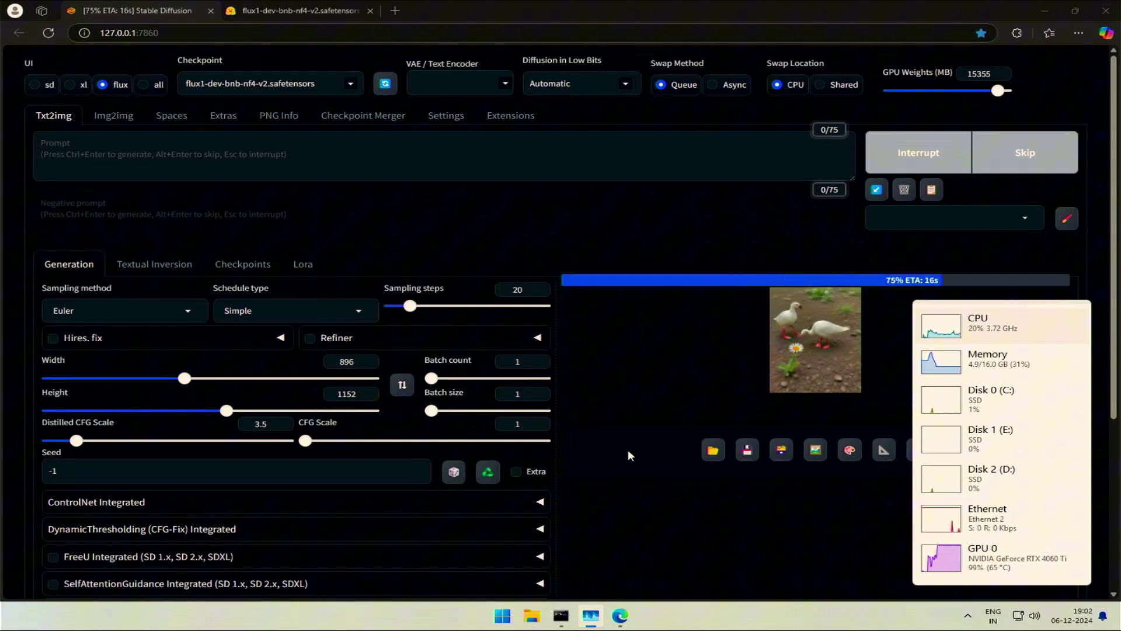
left_click(774, 433)
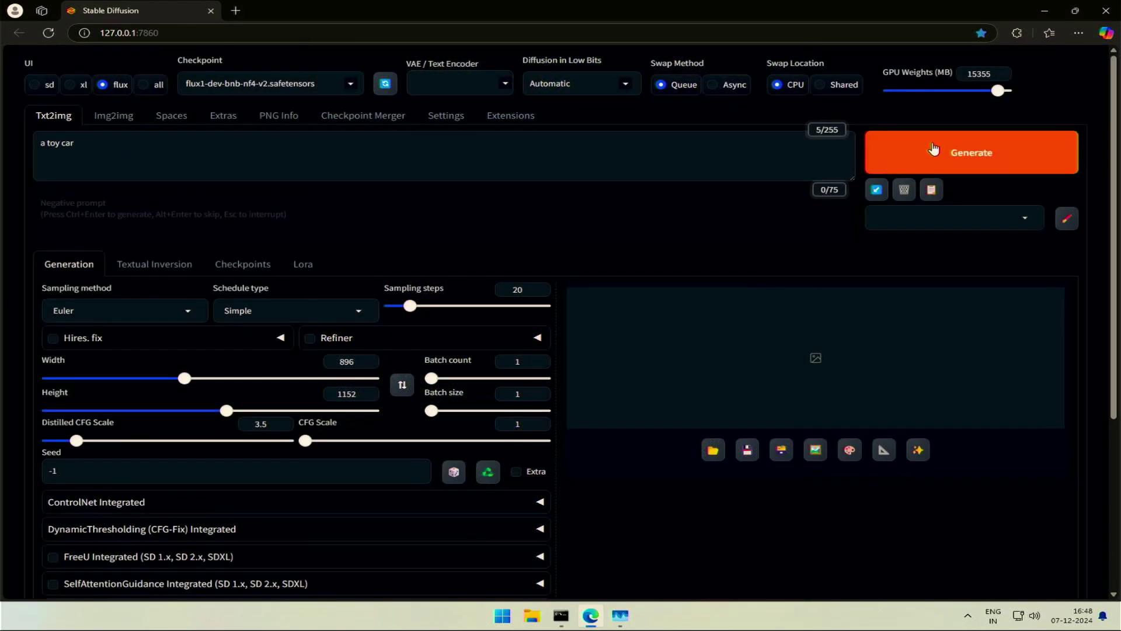
Step: Generate 'a toy car' with Flux NF4 while watching GPU usage, then view the red toy car full size
left_click(921, 153)
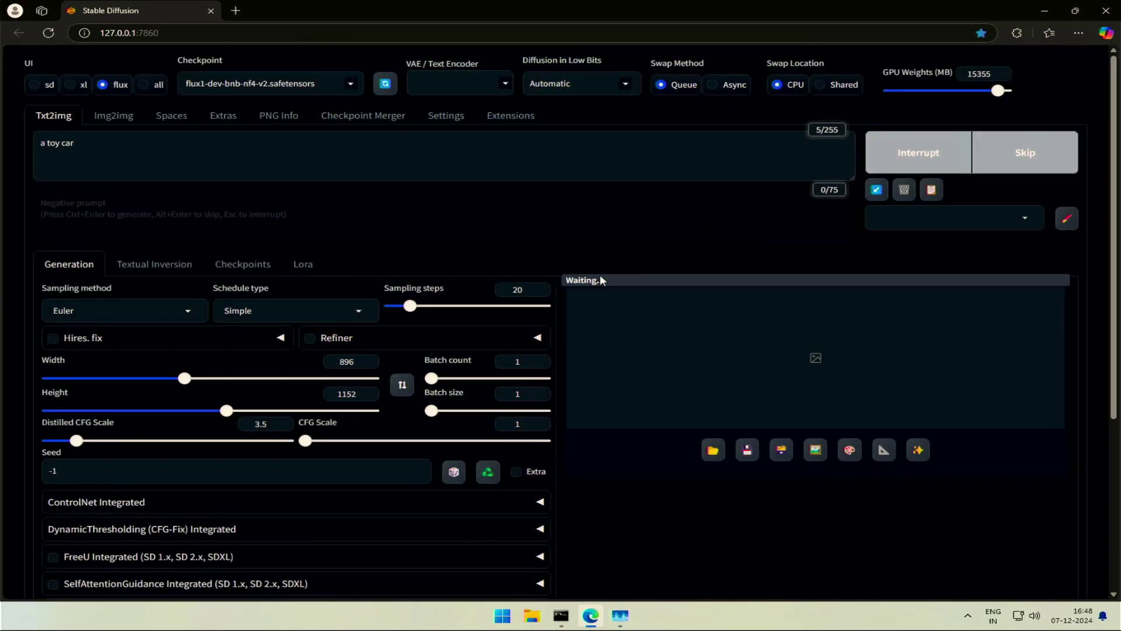
left_click(620, 615)
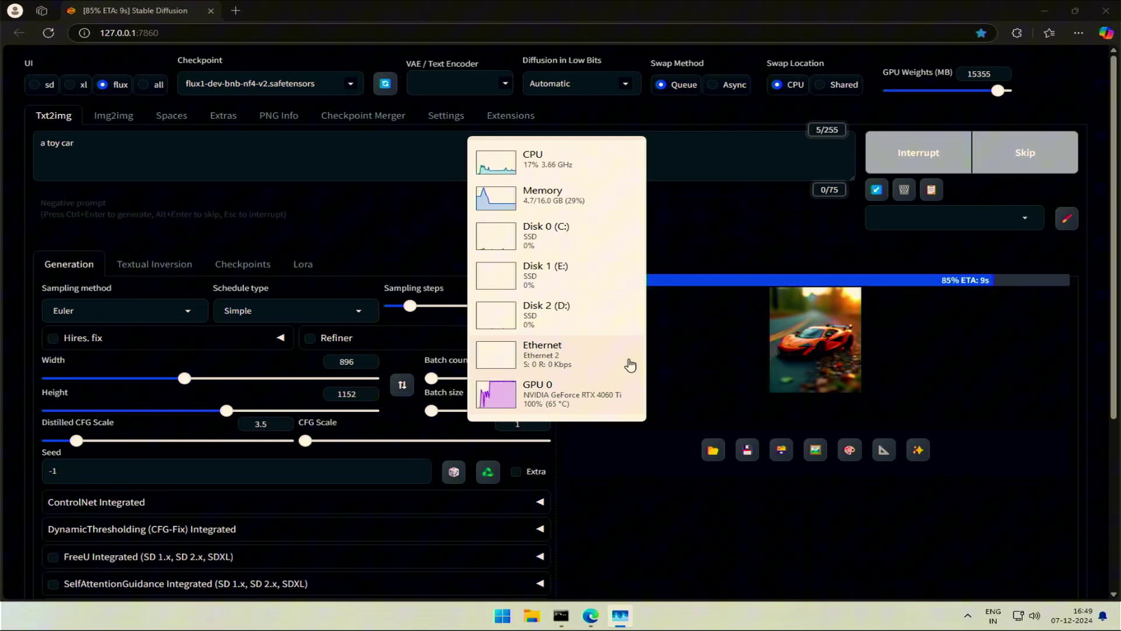
left_click(753, 409)
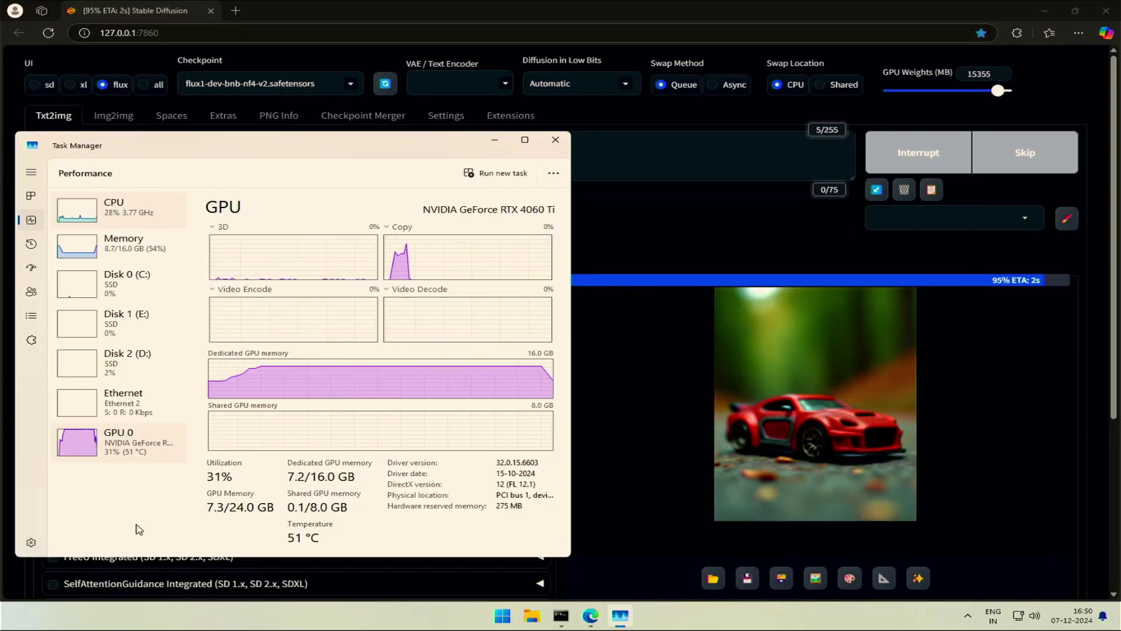
left_click(834, 432)
left_click(833, 432)
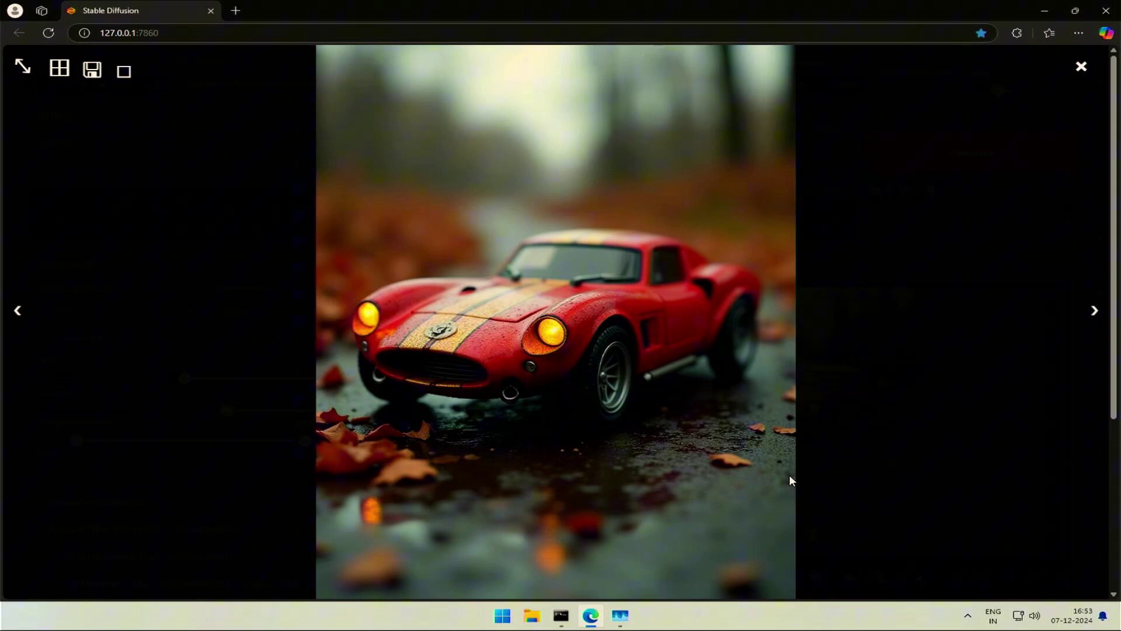
left_click(859, 469)
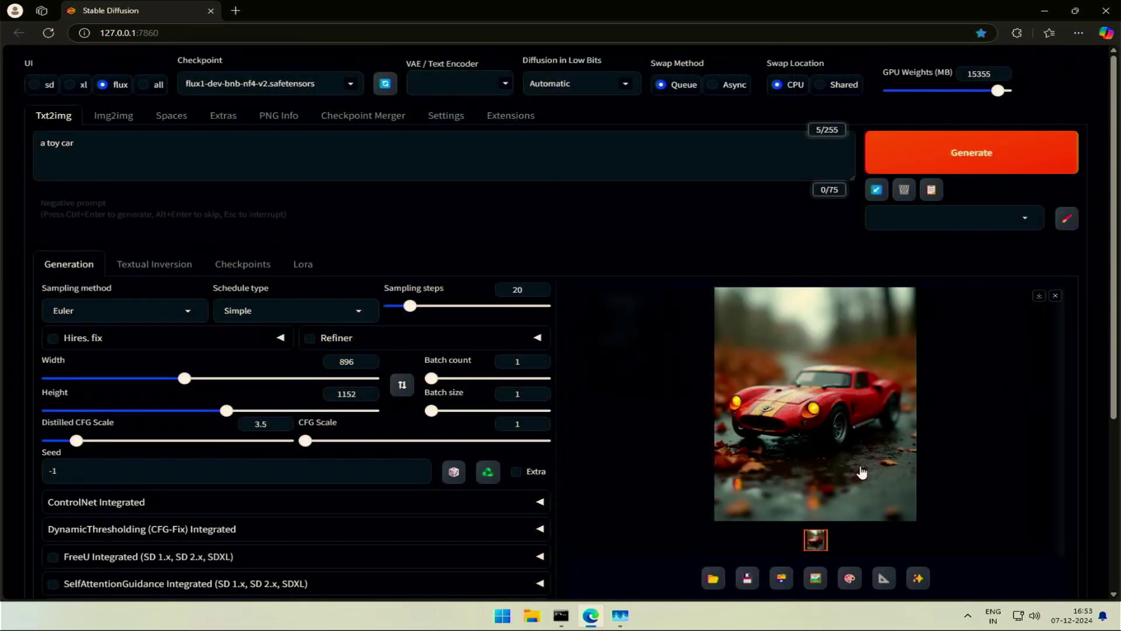